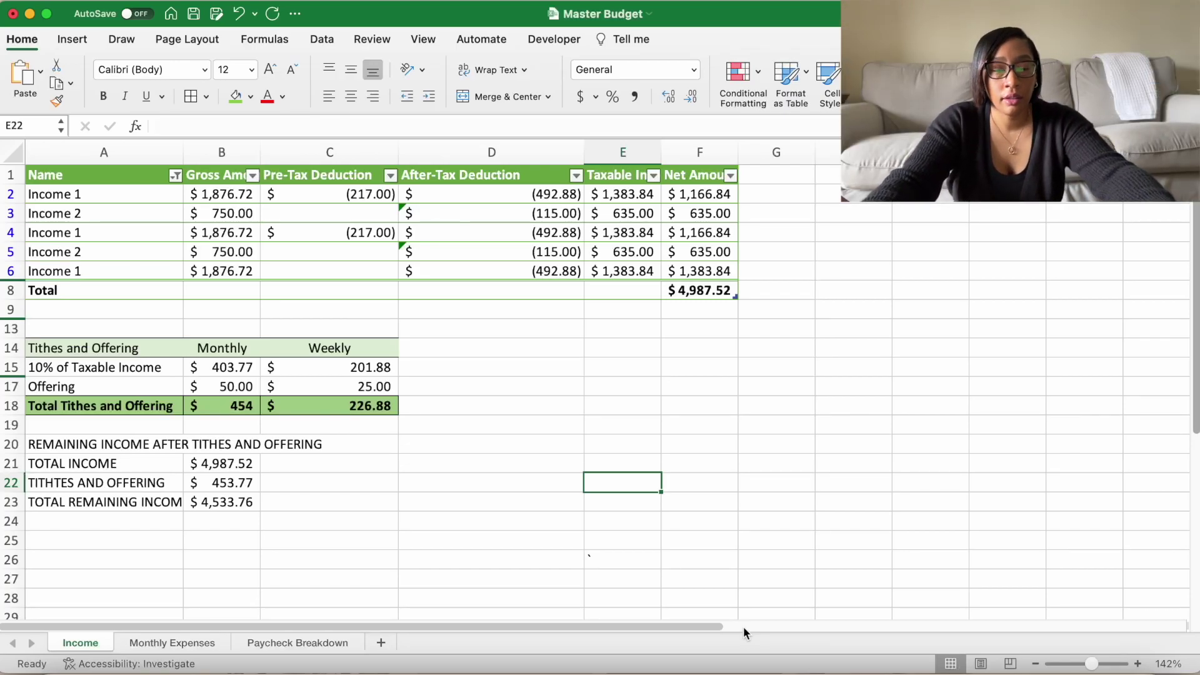
# Step: Open the Monthly Expenses sheet and examine the March expense rows, including UoP Tuition, CC Short Term Savings and Rent
pyautogui.click(849, 248)
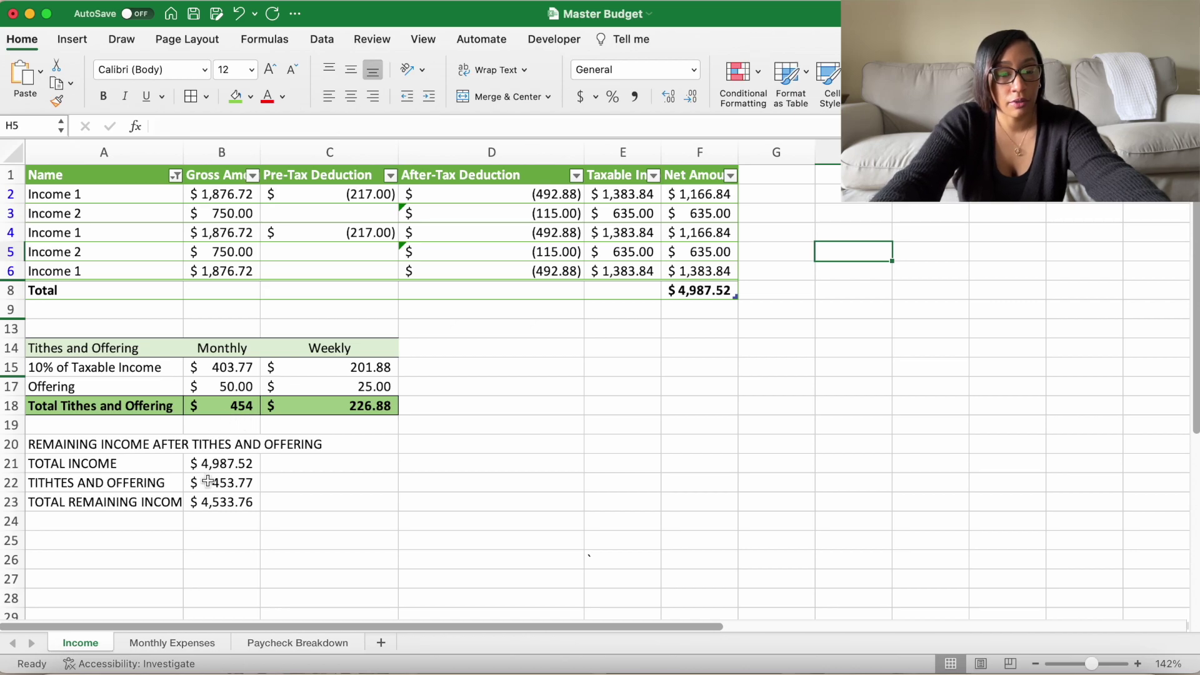
pyautogui.click(172, 642)
pyautogui.click(549, 224)
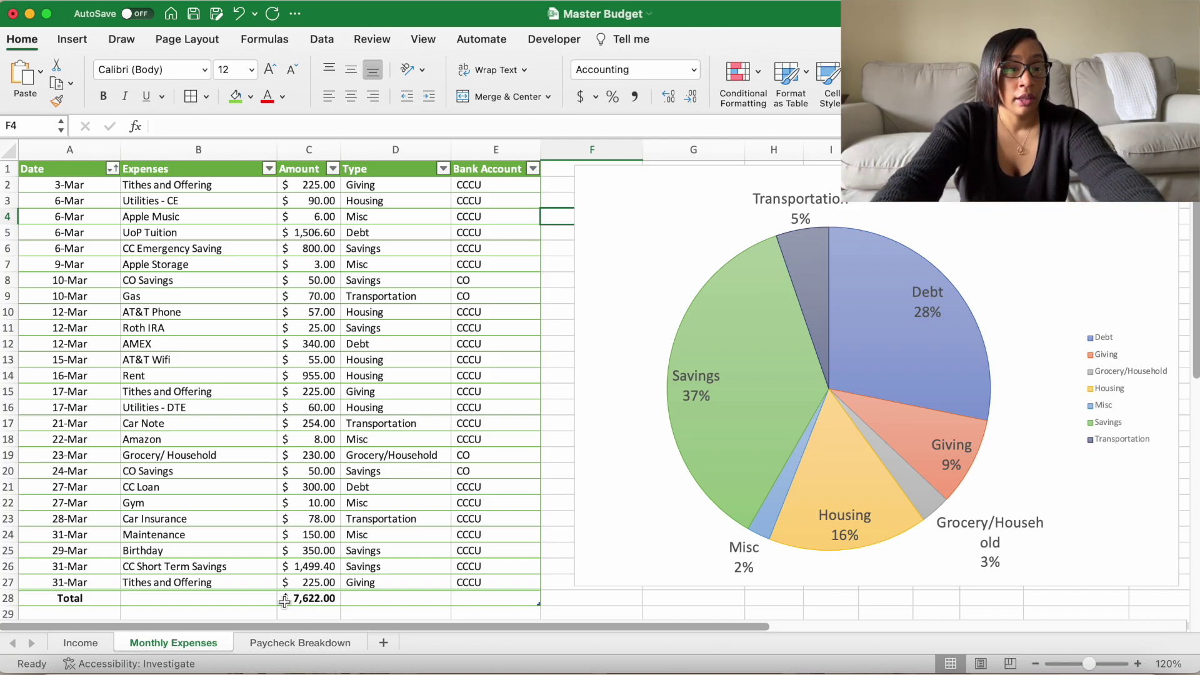
pyautogui.click(9, 232)
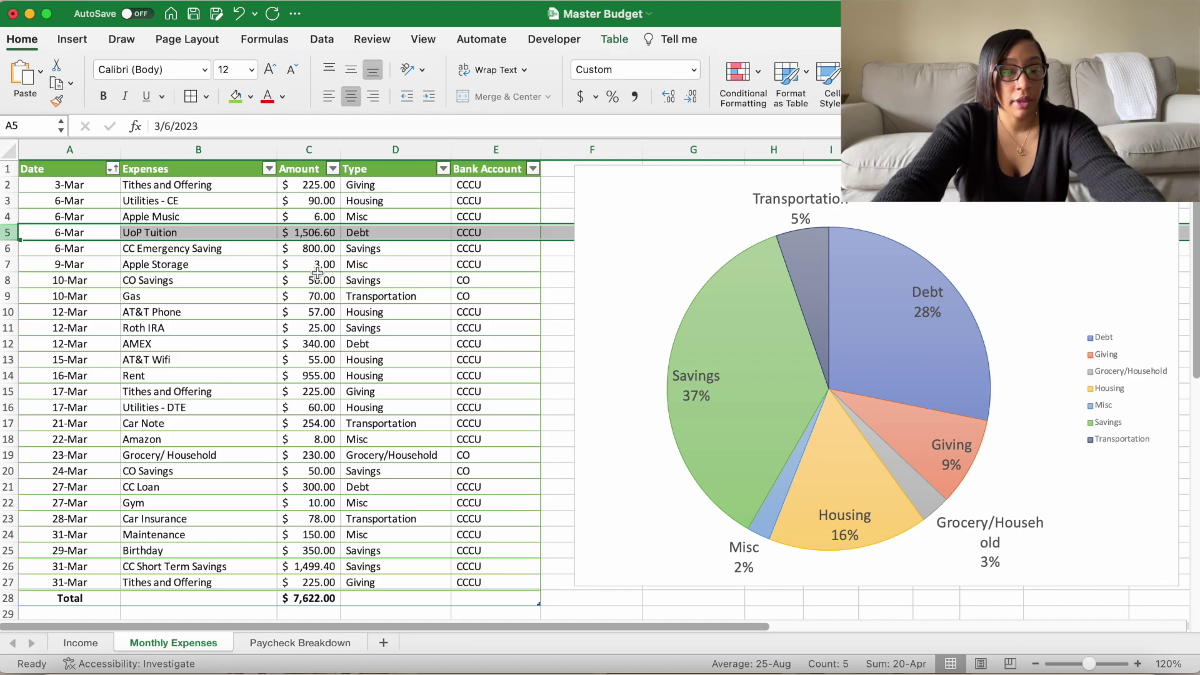
pyautogui.click(20, 566)
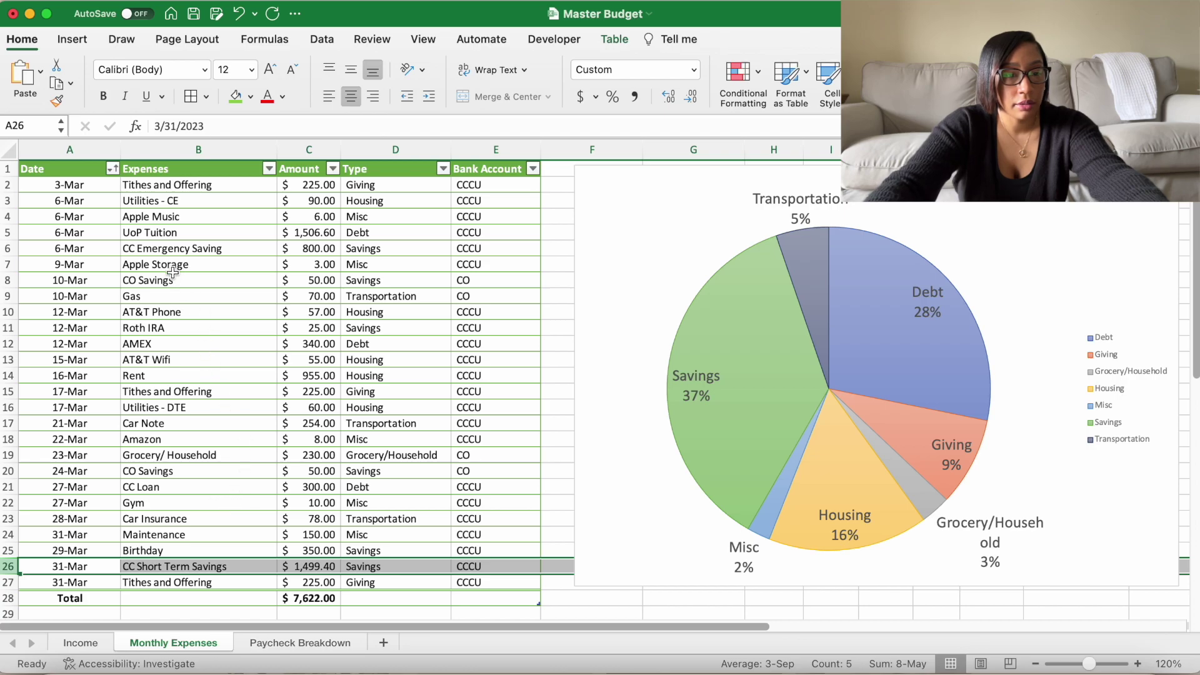
pyautogui.click(146, 378)
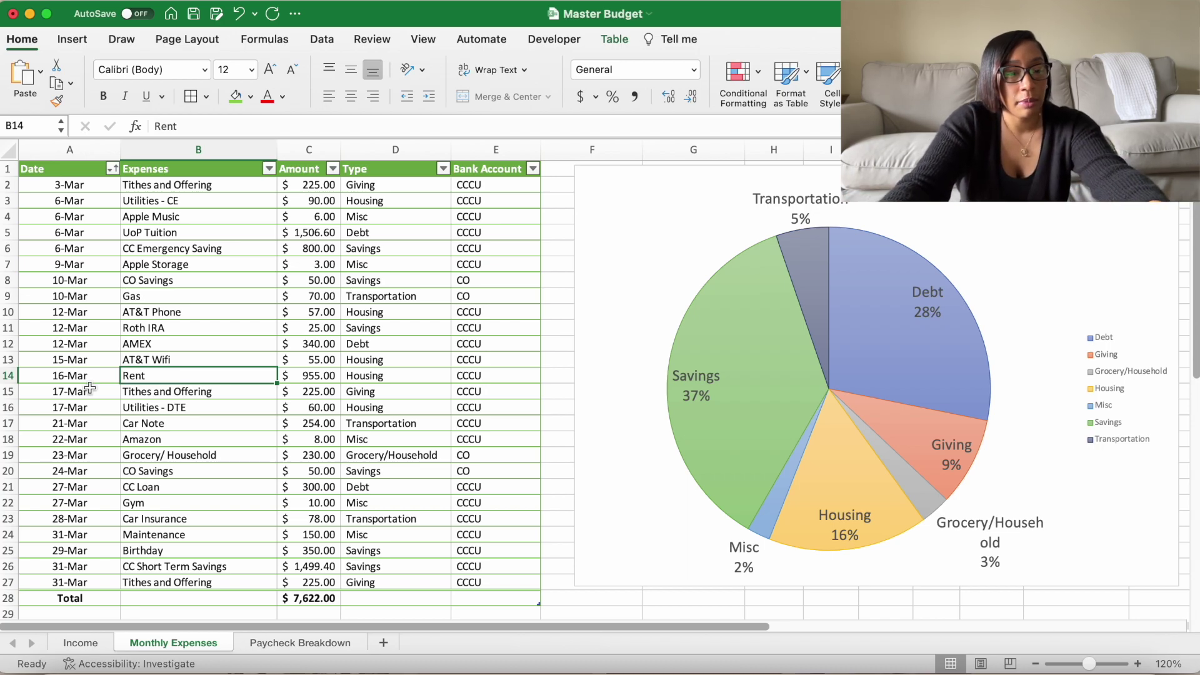
pyautogui.scroll(-5, 189, 461)
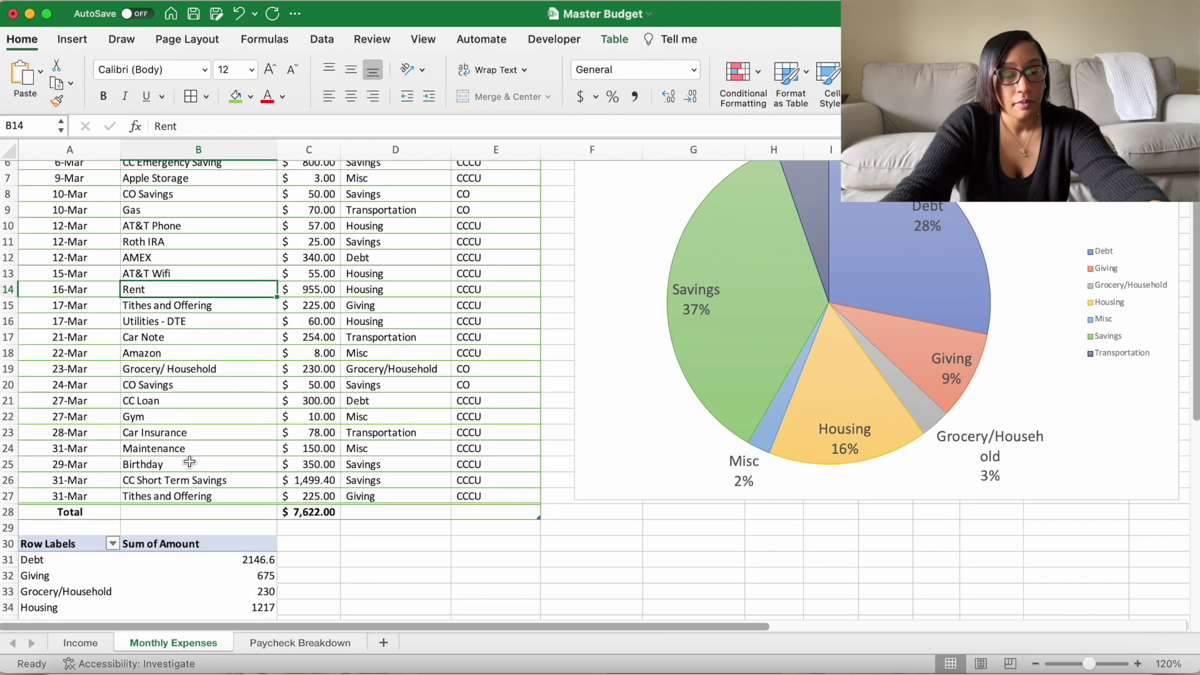
pyautogui.scroll(5, 190, 461)
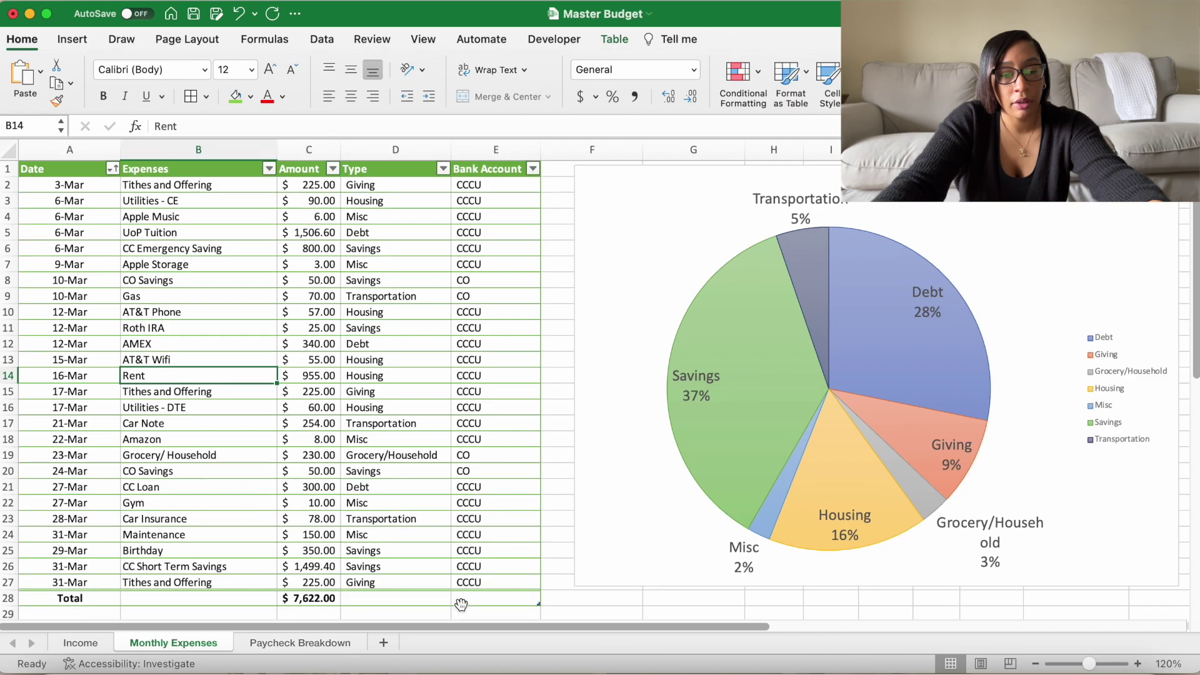
# Step: Examine the expense-type pie chart beside the monthly expense table, and review the Birthday row and the first expense date
pyautogui.moveTo(491, 629); pyautogui.dragTo(609, 631)
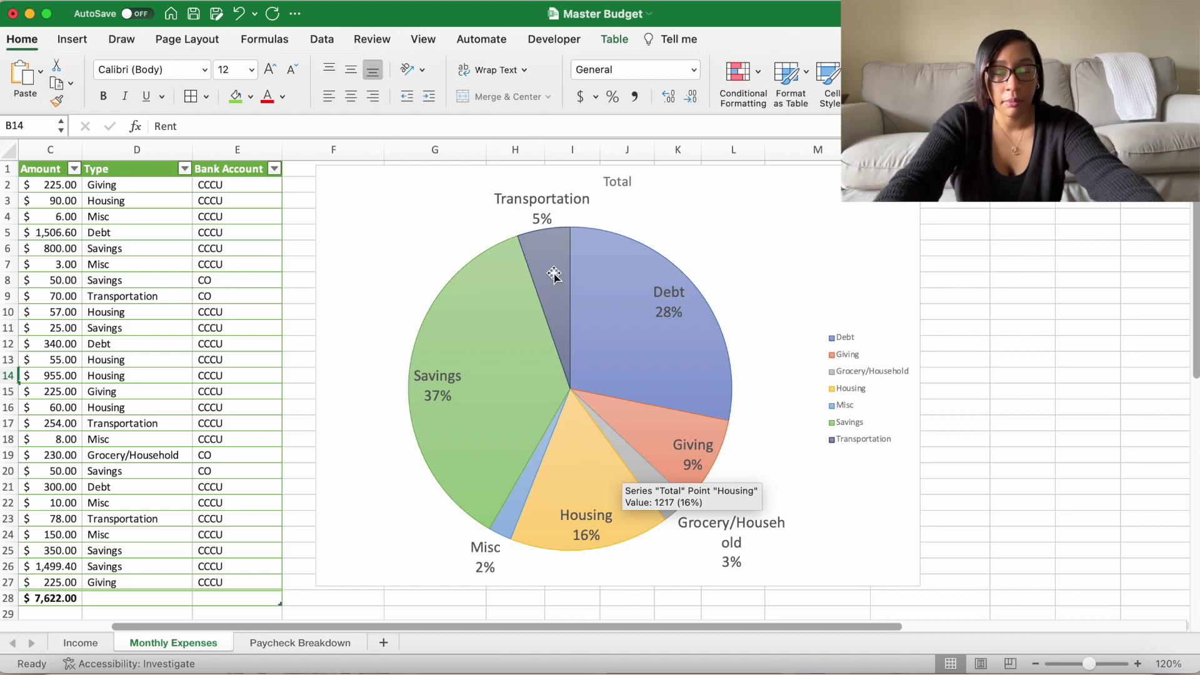
pyautogui.moveTo(554, 274)
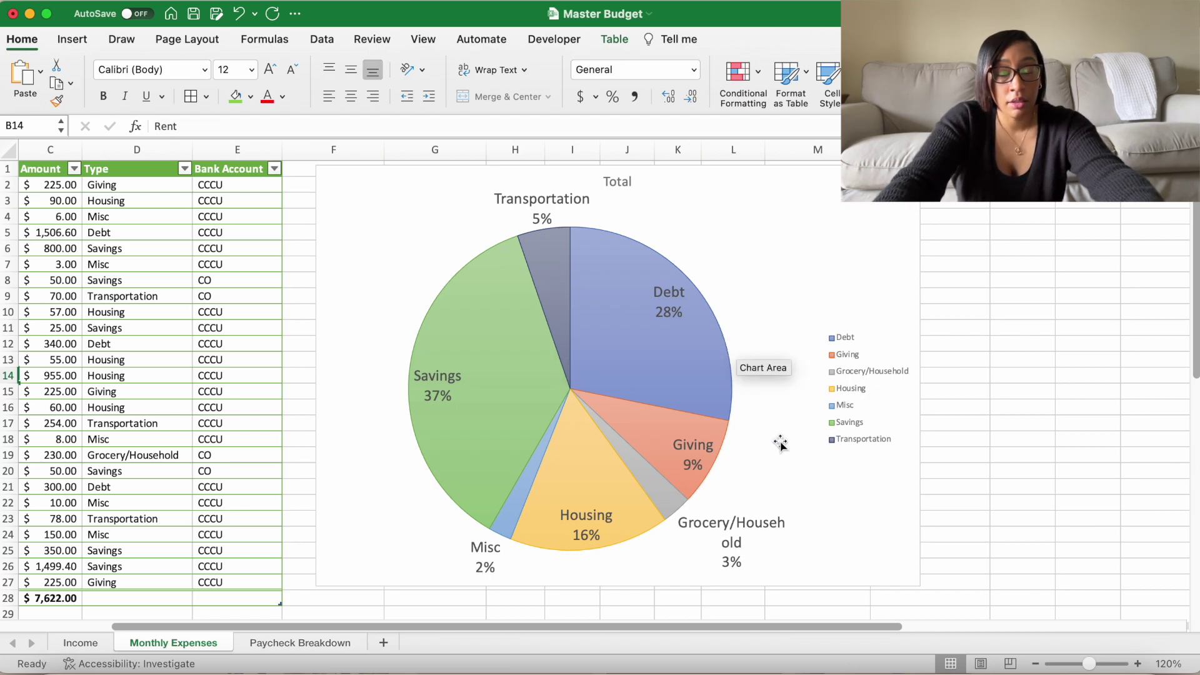
pyautogui.scroll(-1, 780, 443)
pyautogui.scroll(1, 780, 443)
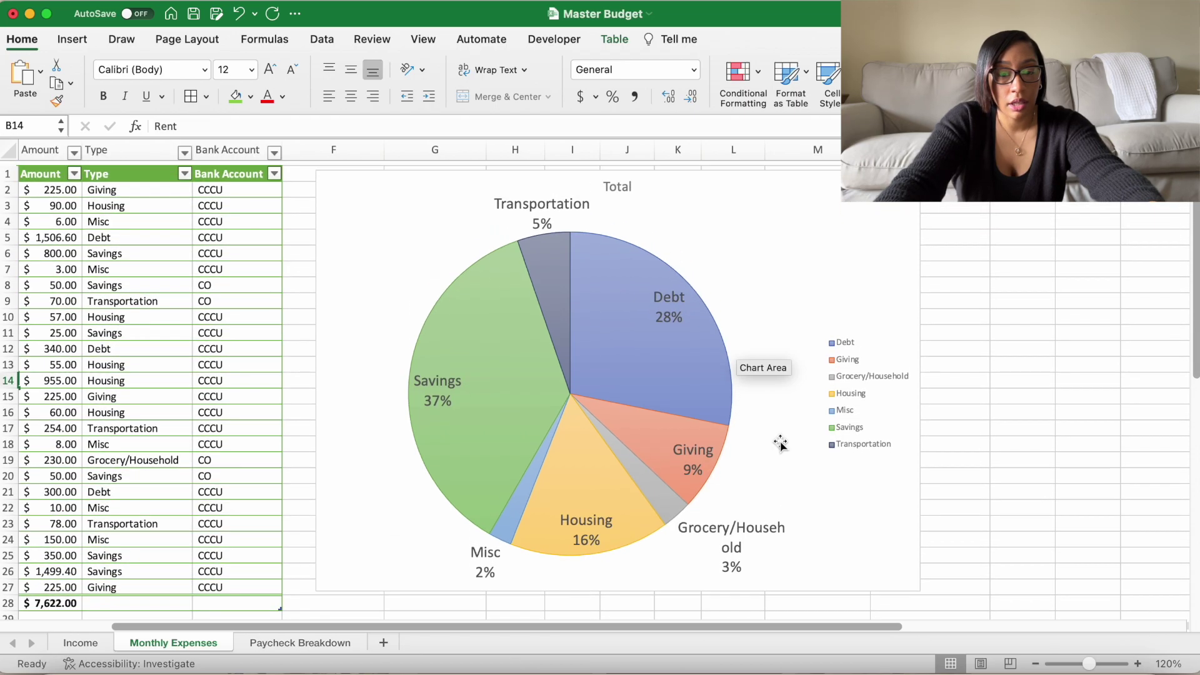
pyautogui.scroll(-5, 780, 442)
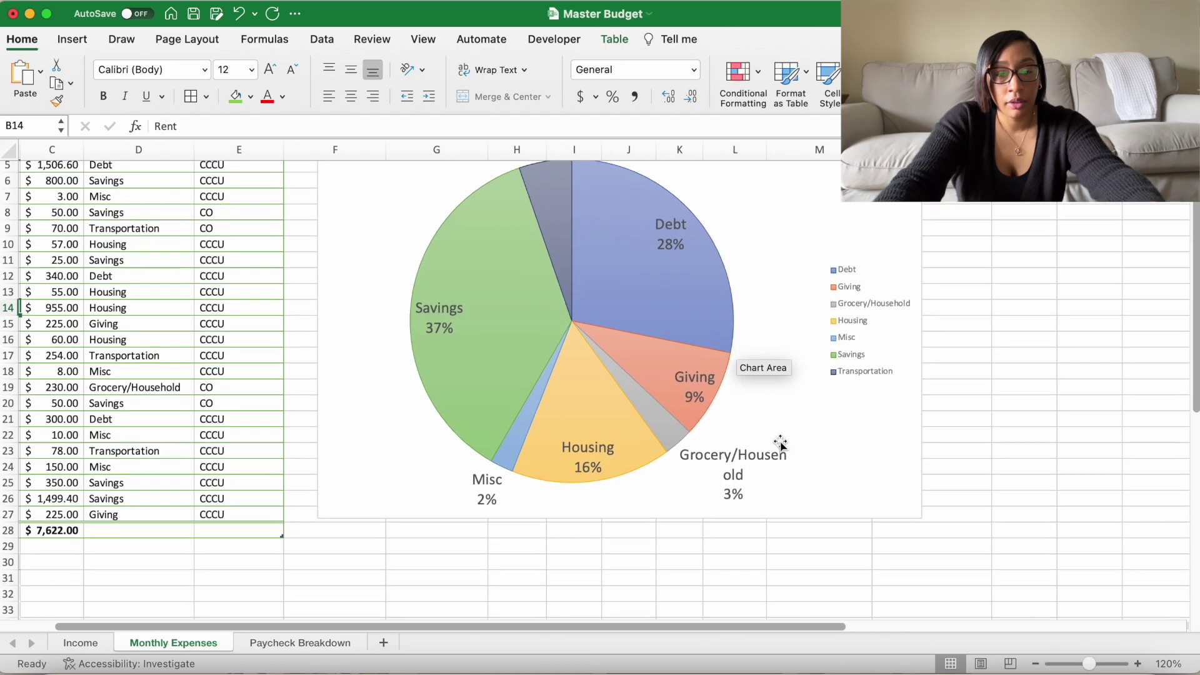
pyautogui.scroll(5, 780, 442)
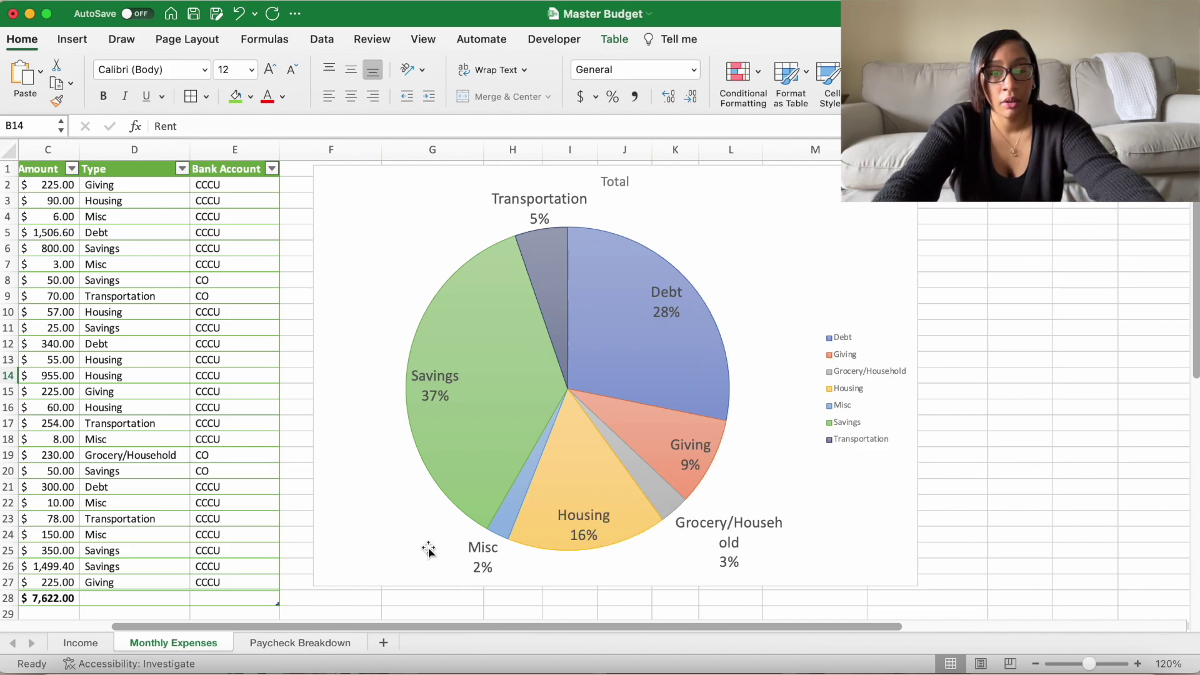
pyautogui.click(388, 551)
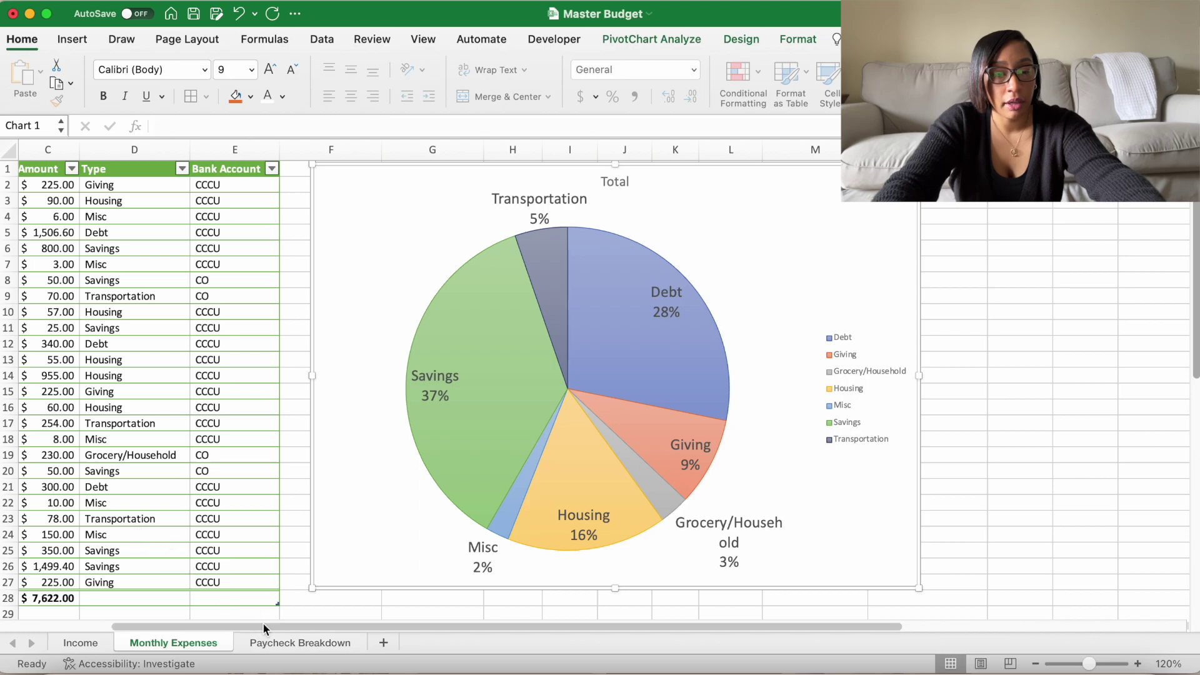
pyautogui.moveTo(265, 624); pyautogui.dragTo(182, 619)
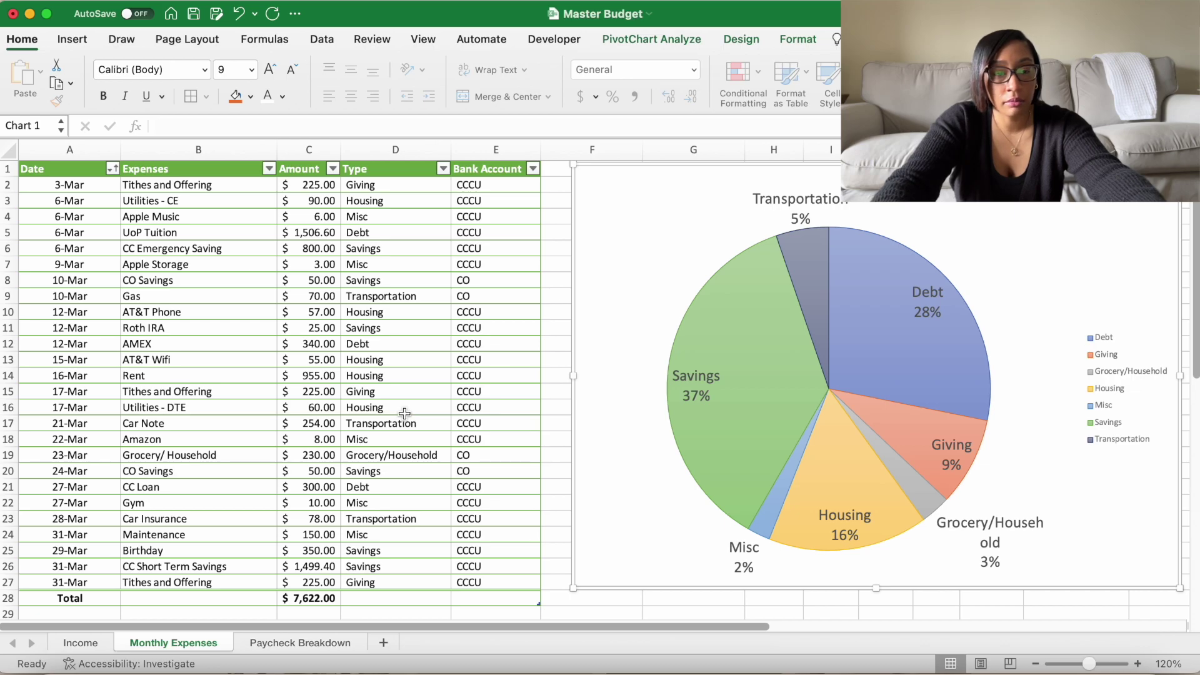
pyautogui.click(8, 550)
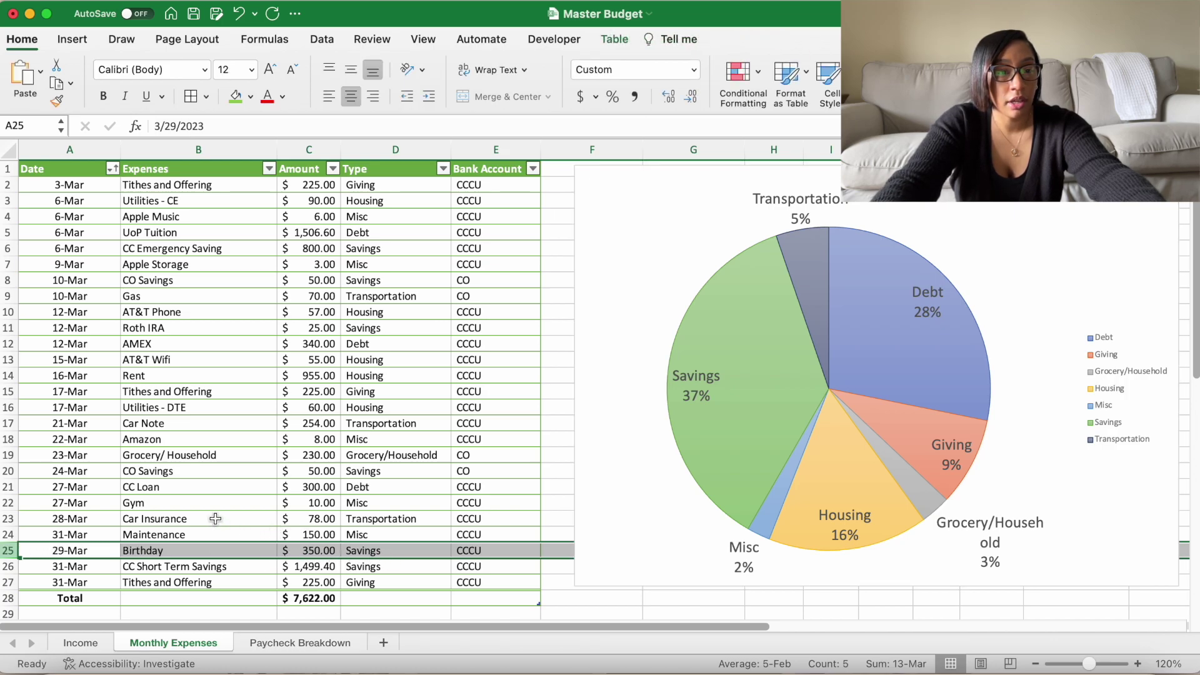
pyautogui.click(93, 187)
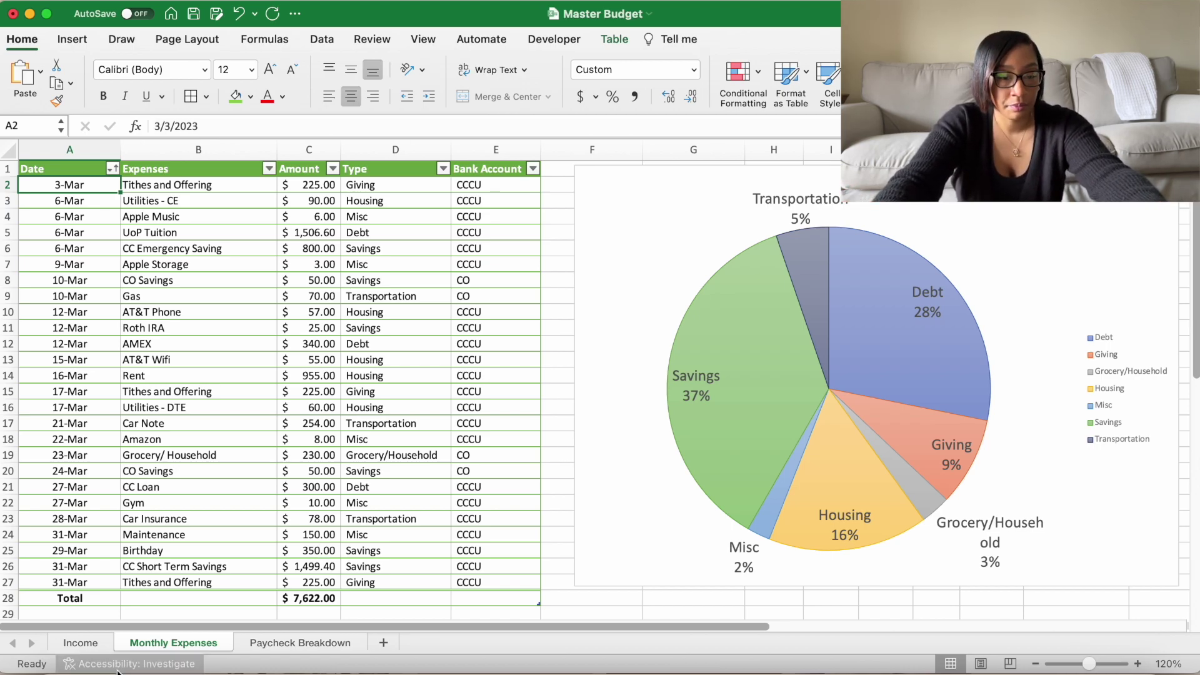
# Step: On the Paycheck Breakdown sheet, change the label below the first Income 1 heading in C2 to "Paycheck #1"
pyautogui.click(279, 643)
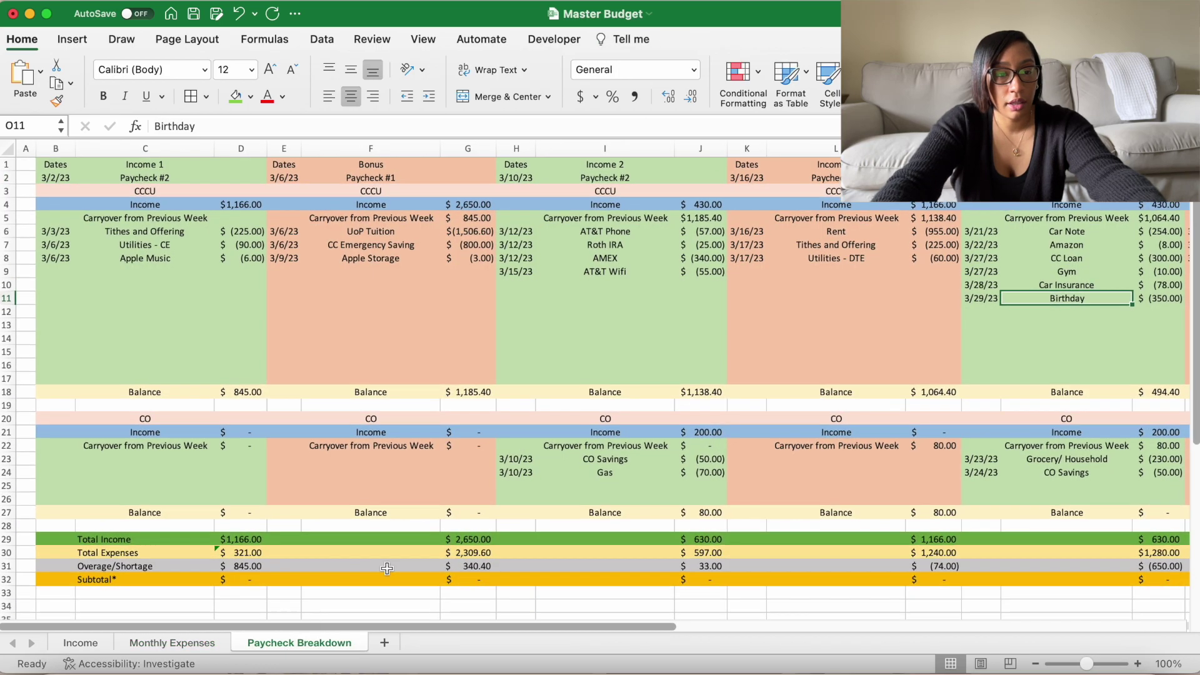
pyautogui.click(516, 628)
pyautogui.moveTo(517, 628); pyautogui.dragTo(473, 627)
pyautogui.scroll(-1, 350, 606)
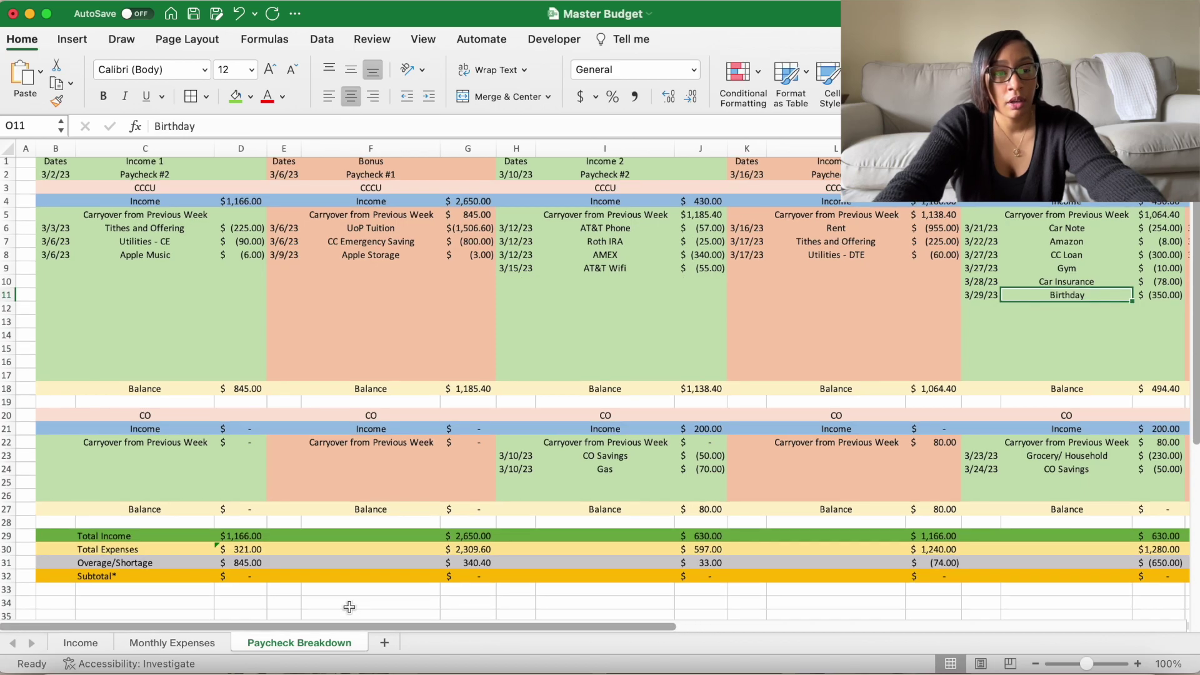
pyautogui.scroll(1, 350, 607)
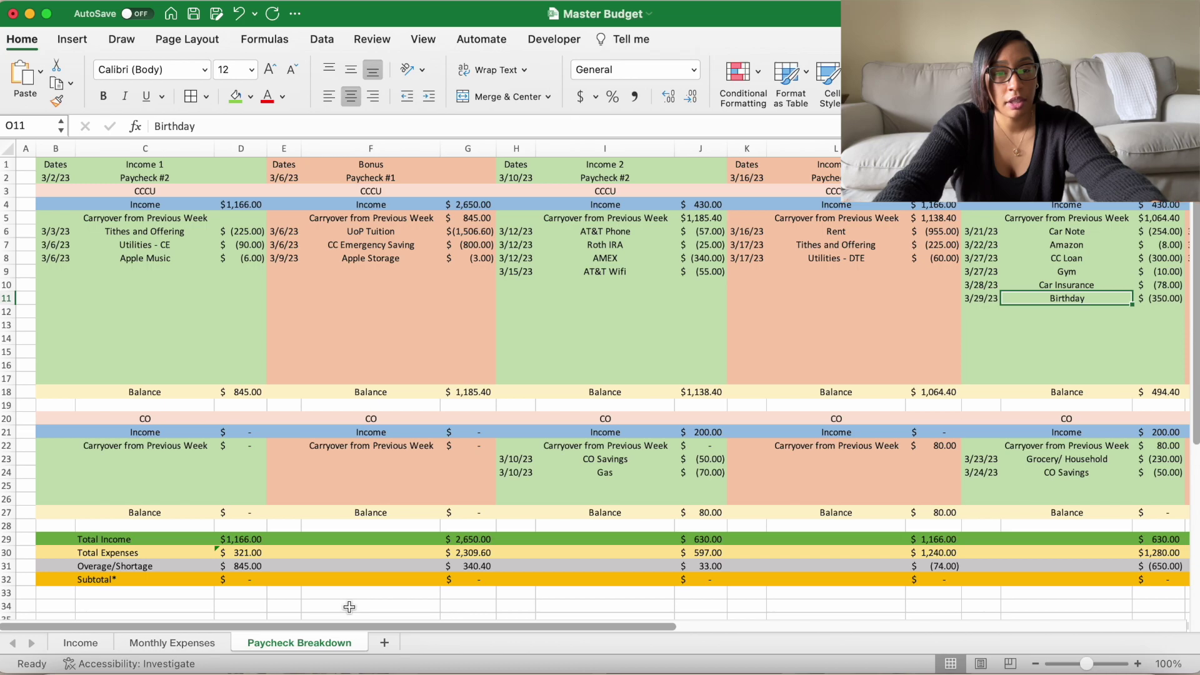
pyautogui.click(139, 179)
pyautogui.write('P')
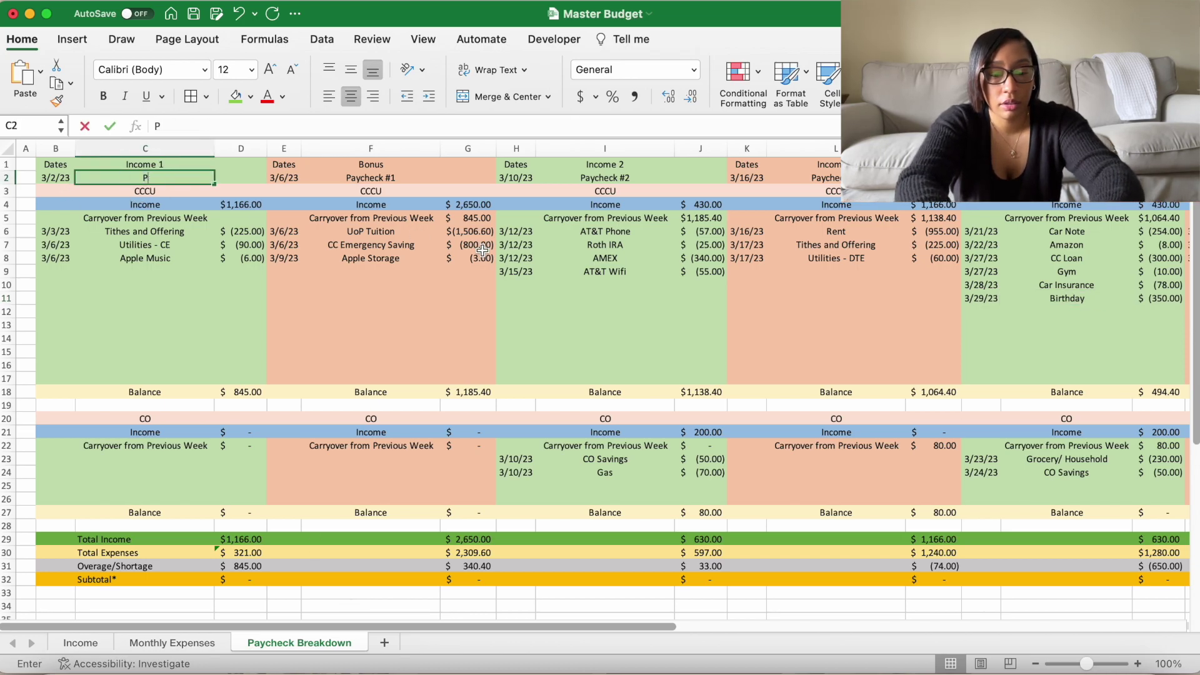
pyautogui.write('aycheck ')
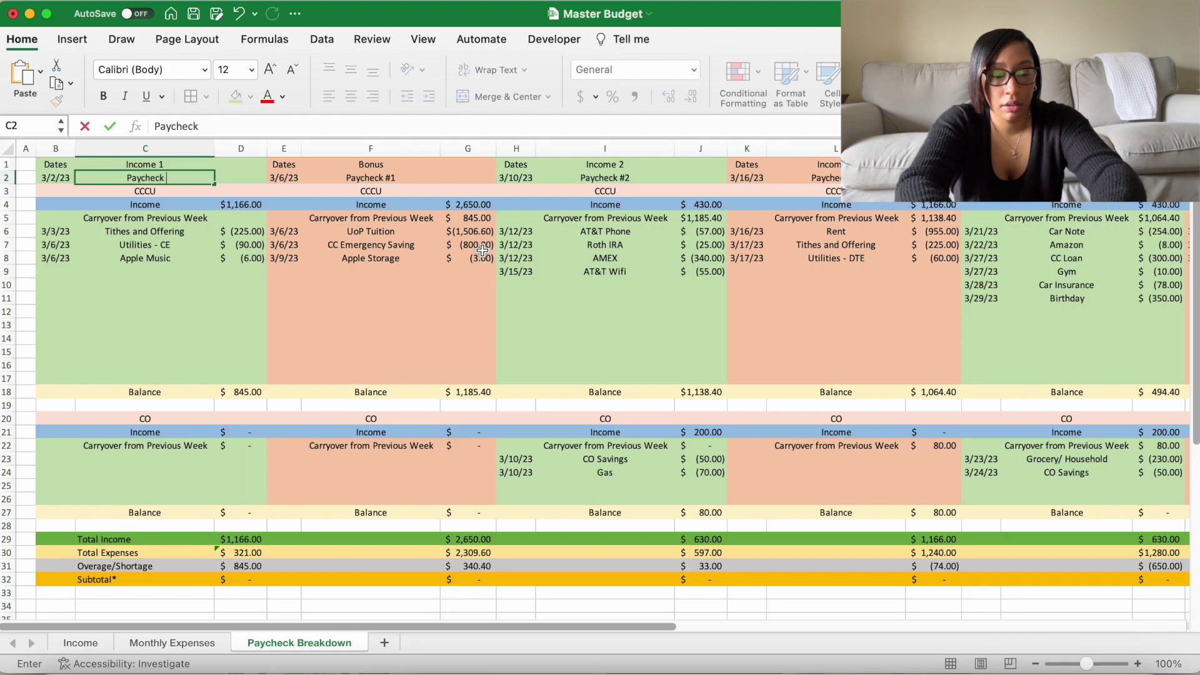
pyautogui.write('#1')
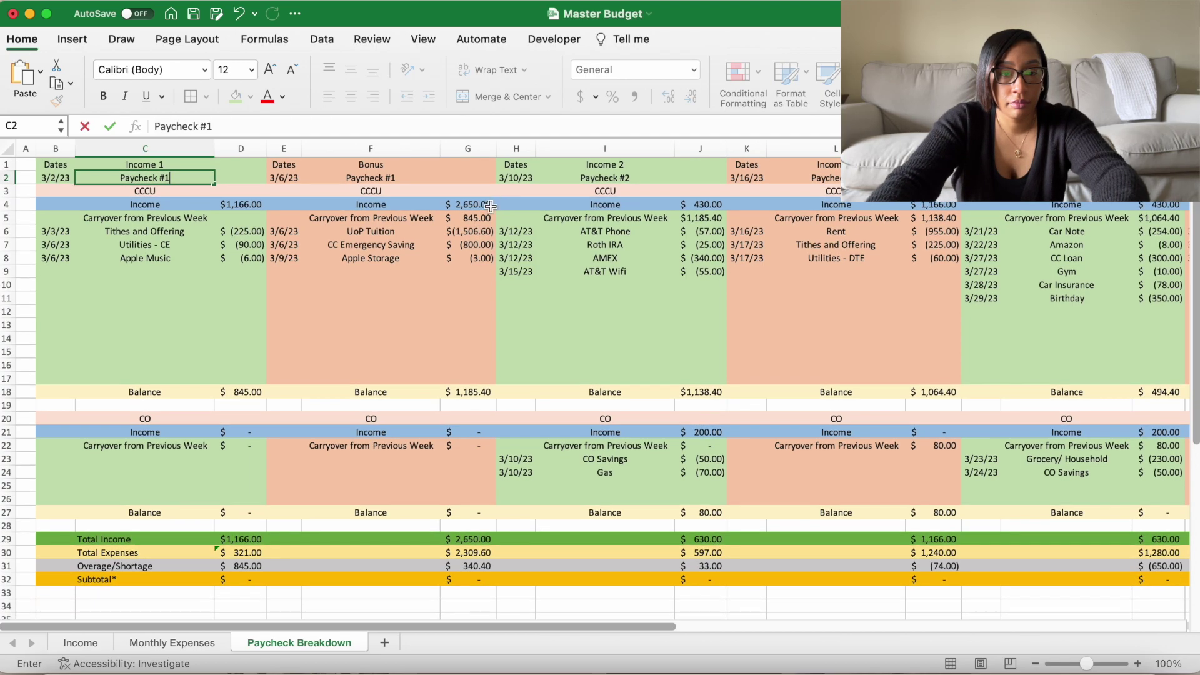
# Step: Clear the paycheck label below the Bonus heading in cell F2
pyautogui.click(439, 178)
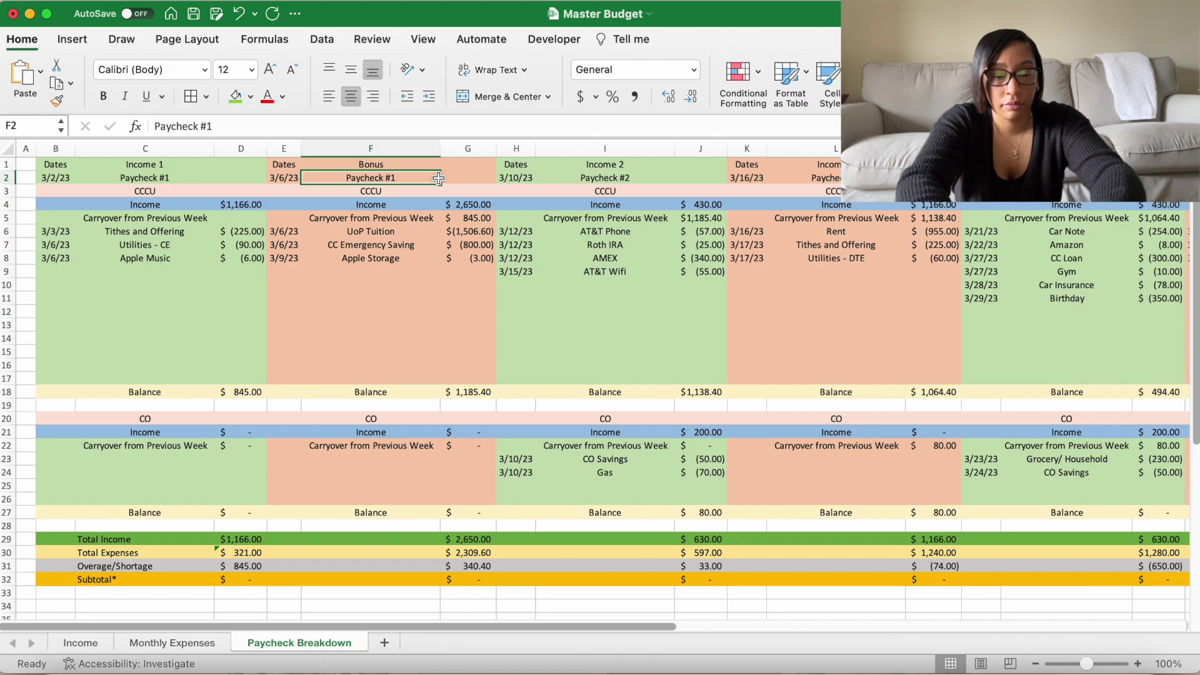
pyautogui.write('Pa')
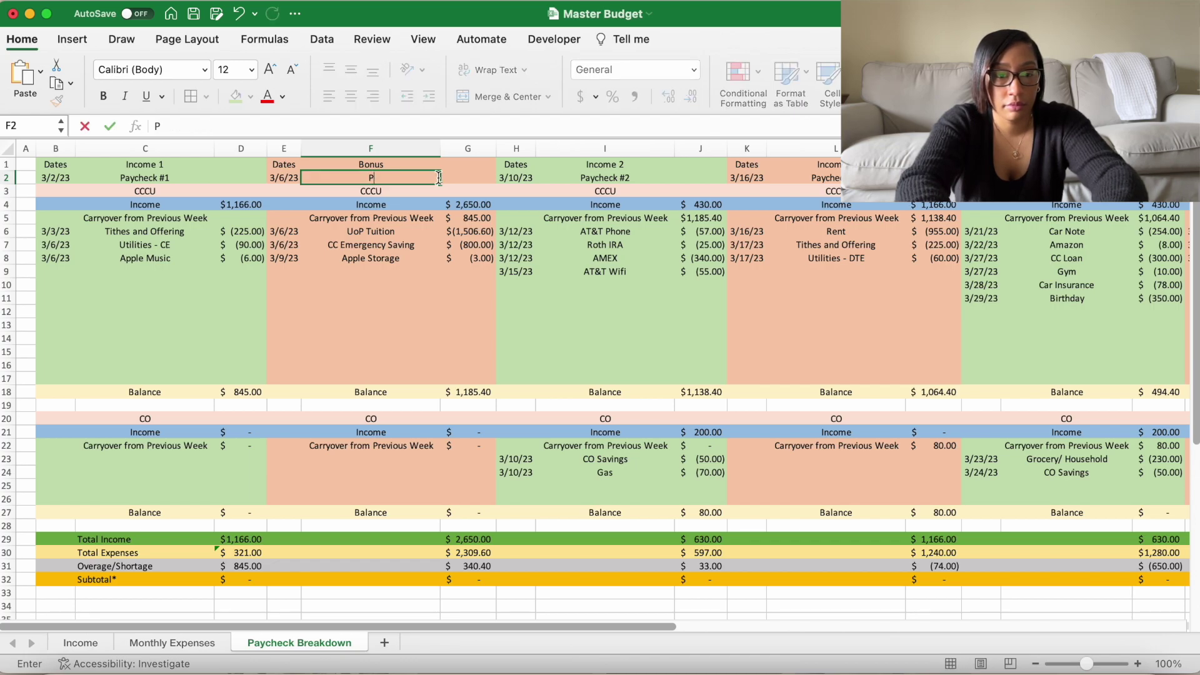
pyautogui.press('Return')
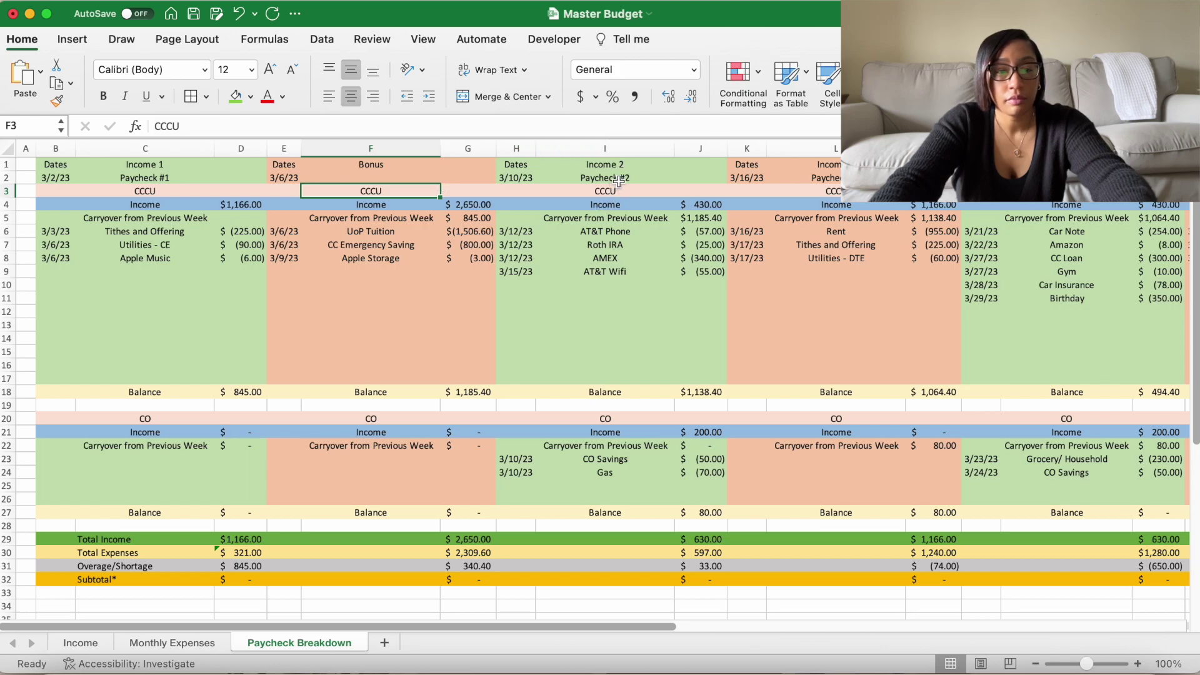
# Step: On the Monthly Expenses sheet, check the Date column's sort and filter settings and highlight the earliest expenses in A2:C5
pyautogui.click(224, 287)
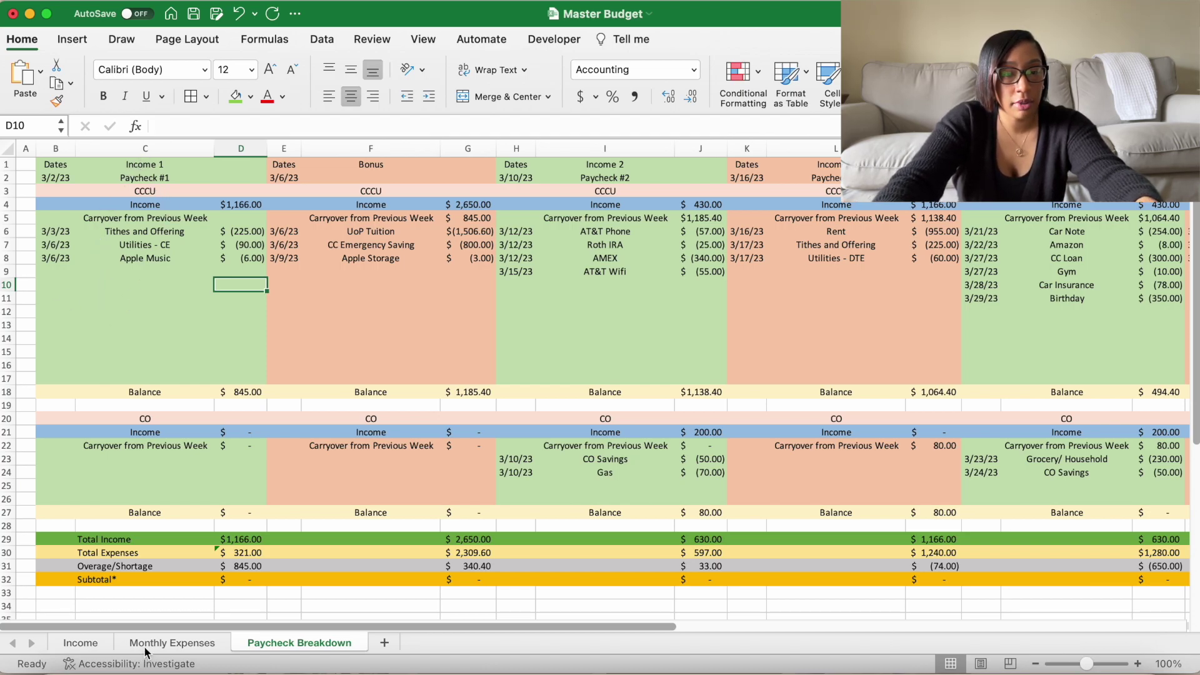
pyautogui.click(172, 643)
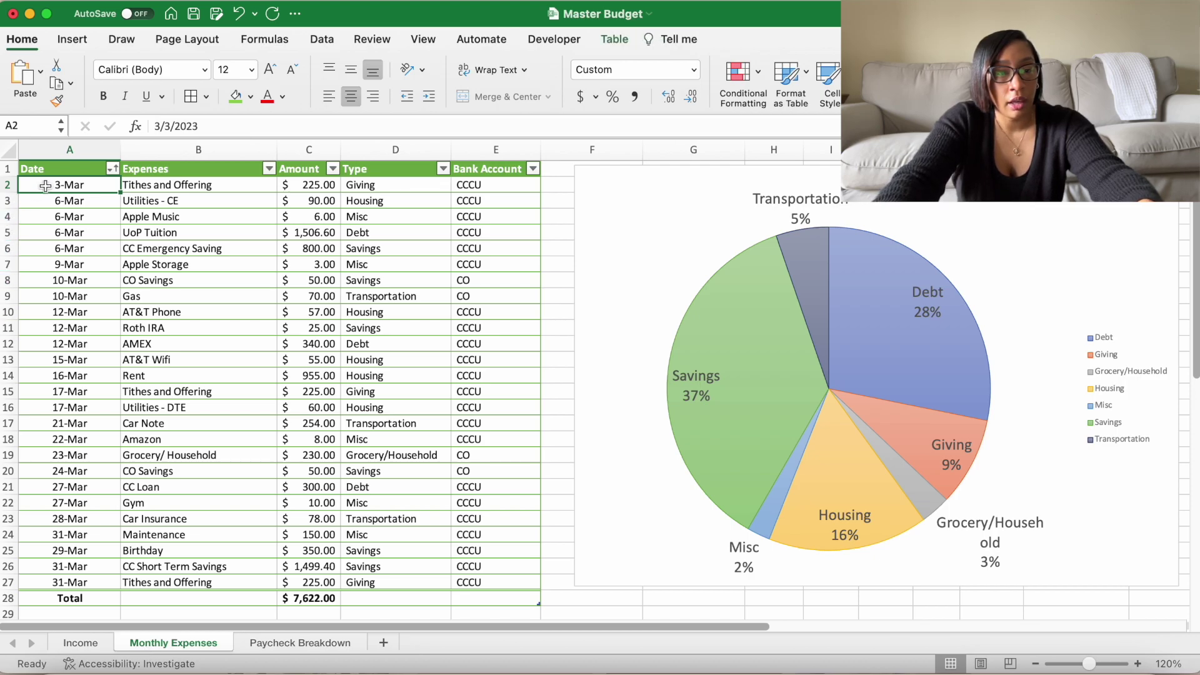
pyautogui.click(112, 169)
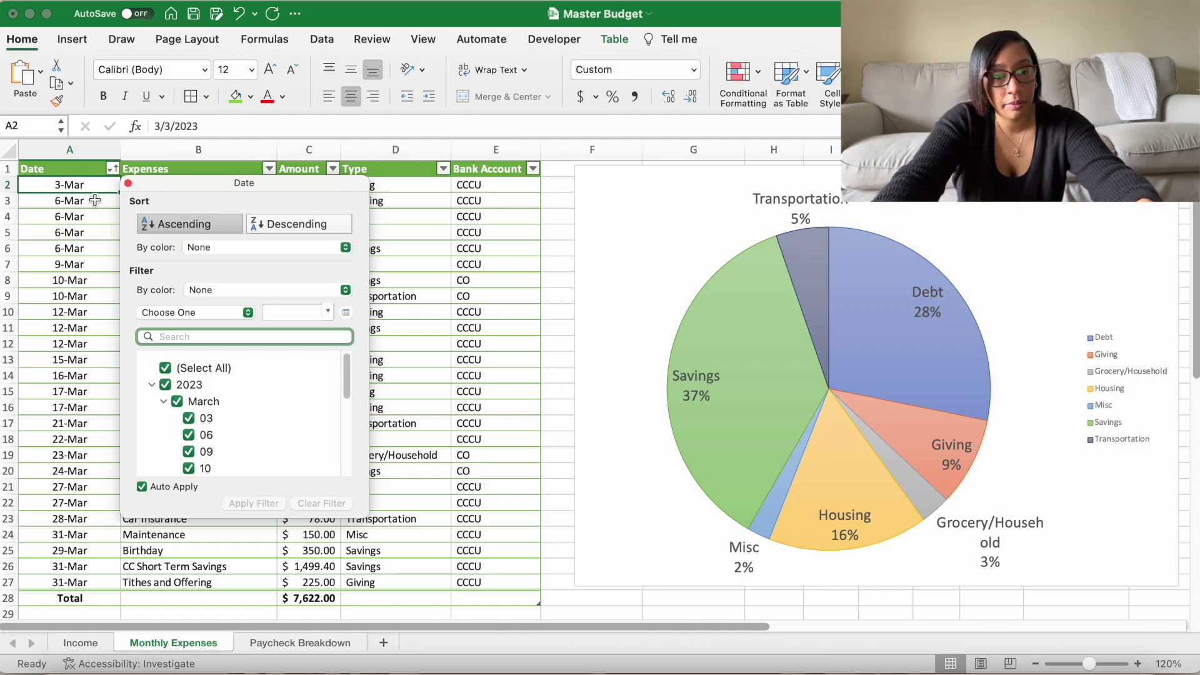
pyautogui.click(128, 183)
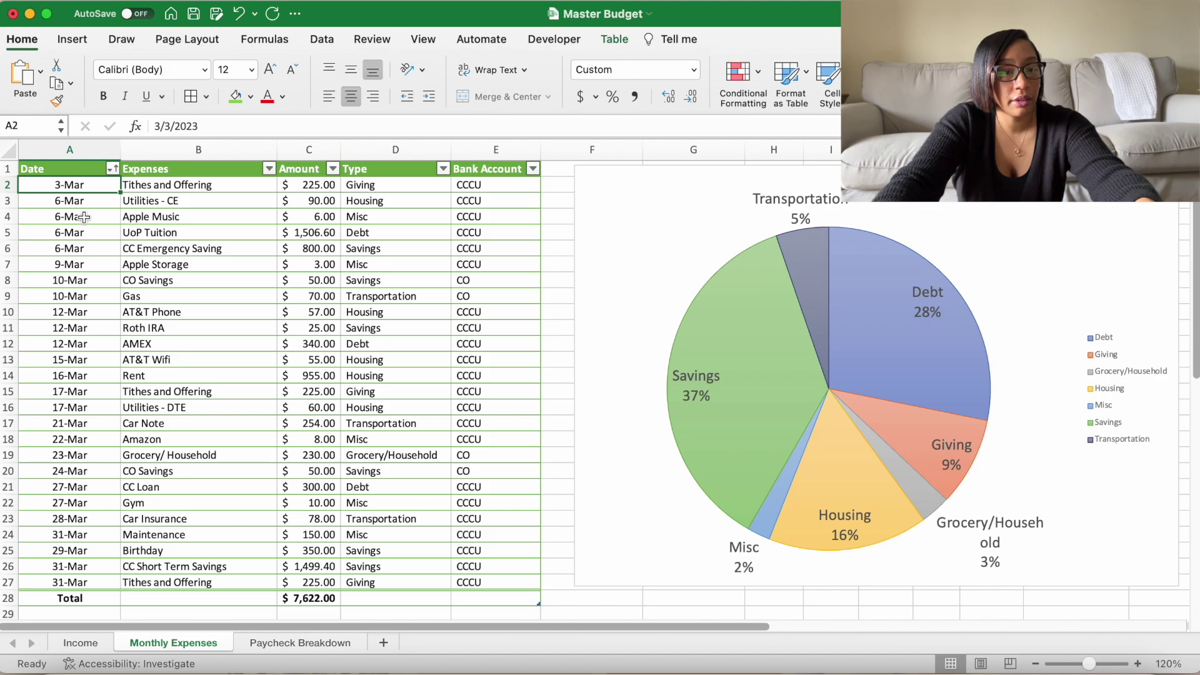
pyautogui.moveTo(72, 183); pyautogui.dragTo(307, 233)
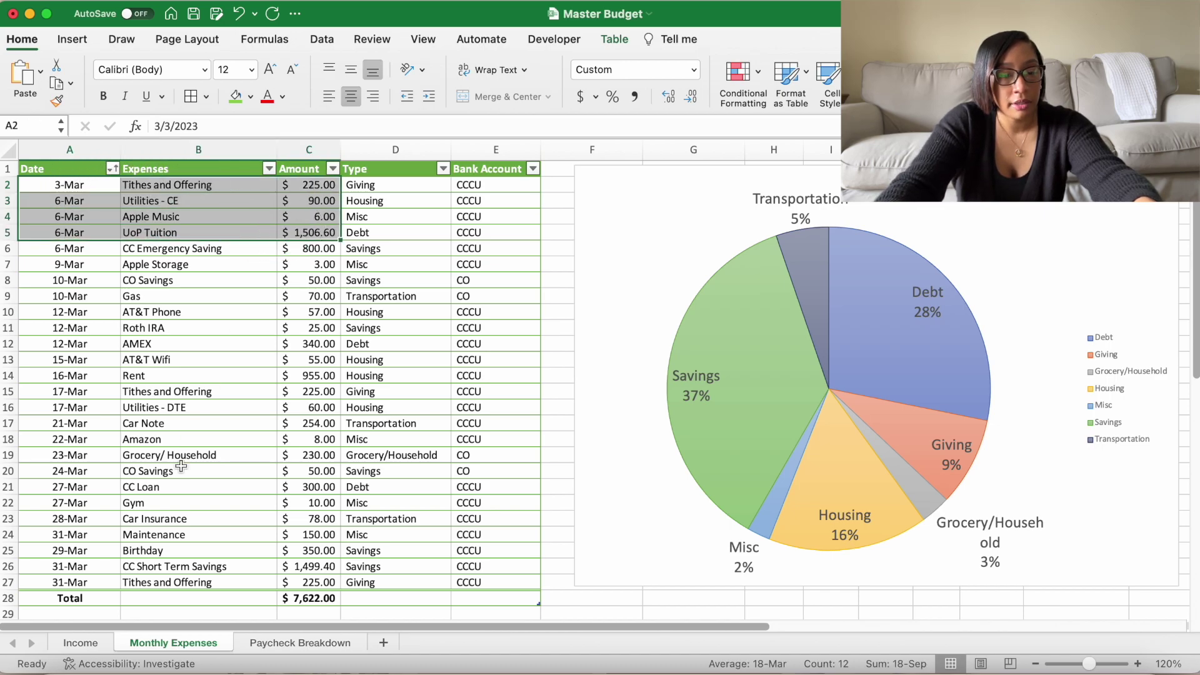
# Step: On the Paycheck Breakdown sheet, examine Paycheck #1's pay date, its expenses in B6:D8, the balance formula in D18 and the totals below
pyautogui.click(287, 648)
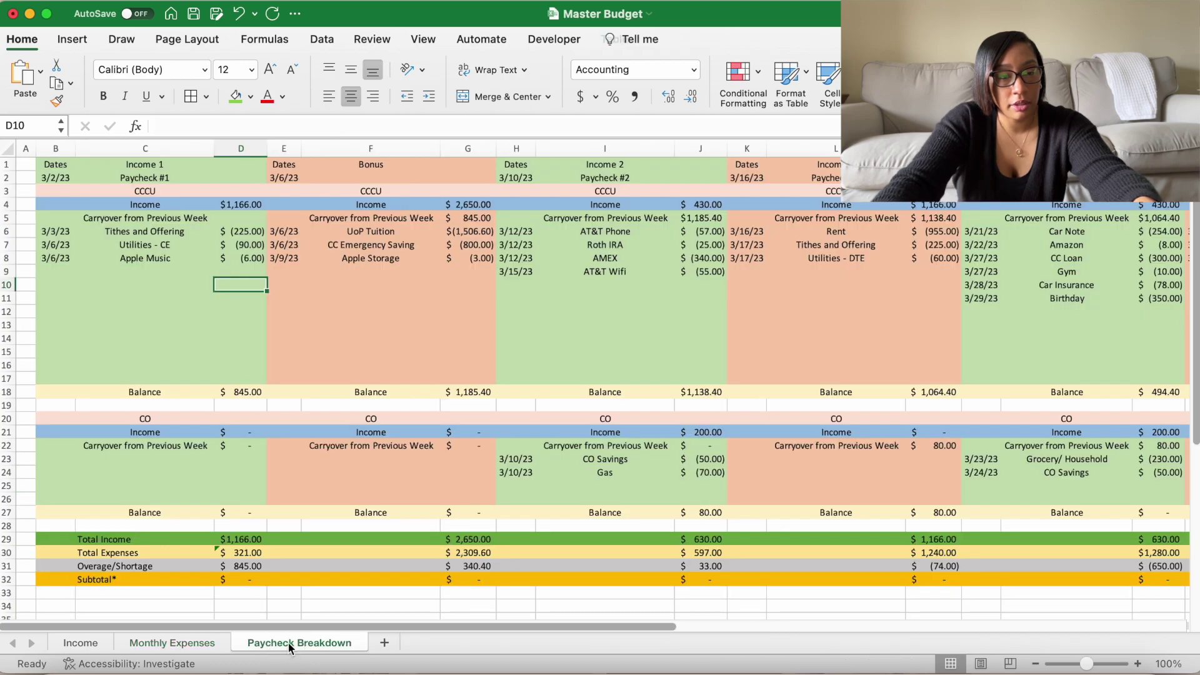
pyautogui.click(60, 177)
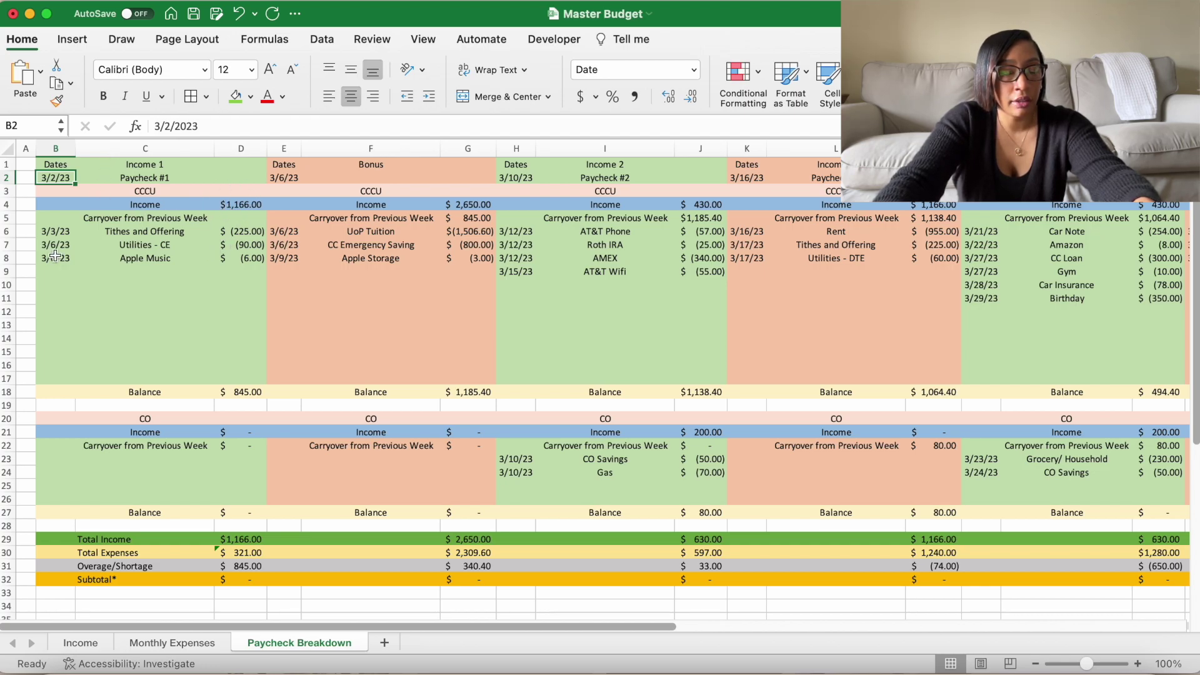
pyautogui.moveTo(62, 232); pyautogui.dragTo(229, 256)
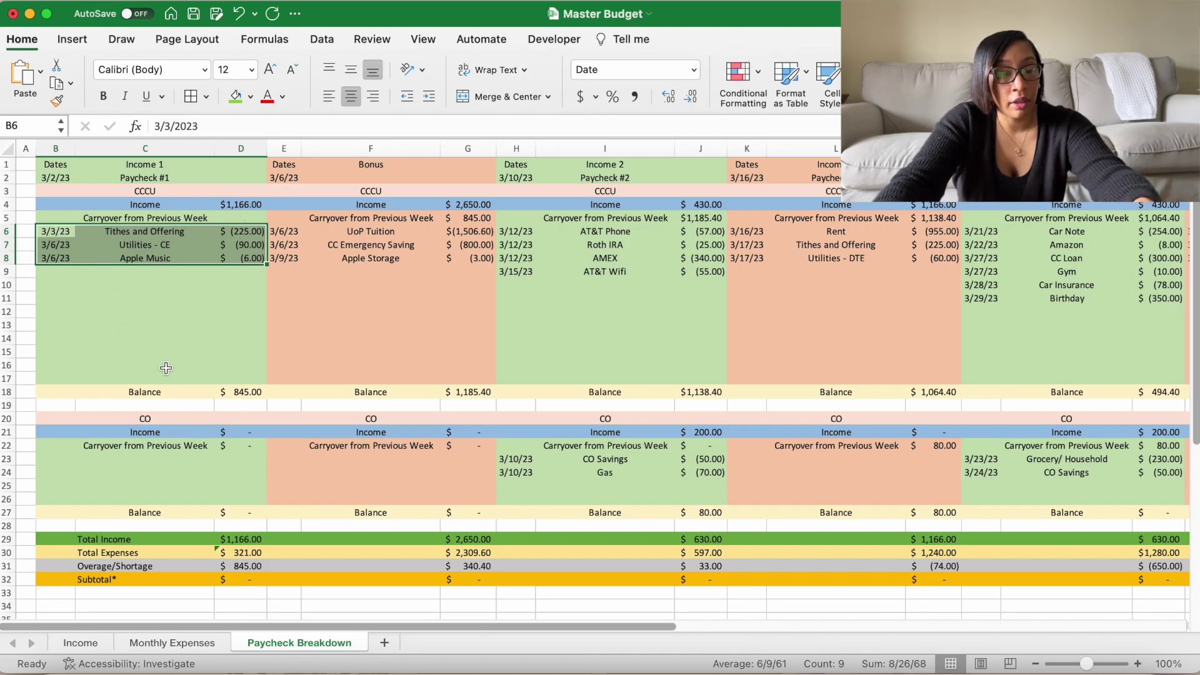
pyautogui.click(247, 392)
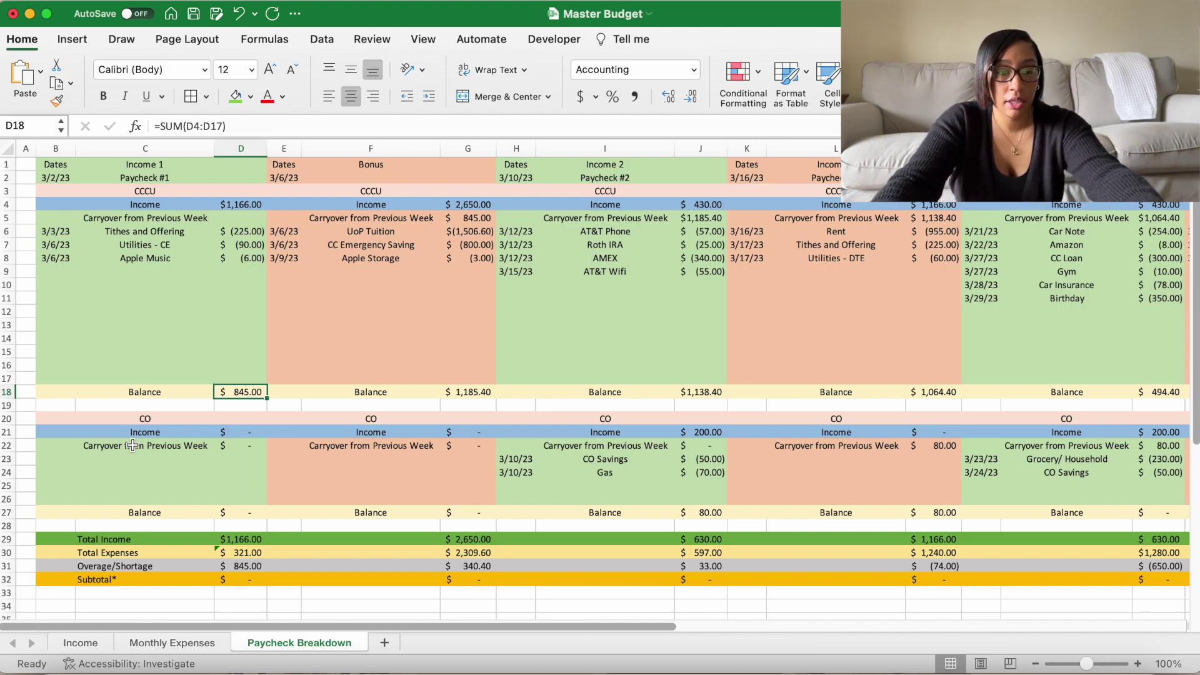
pyautogui.scroll(-3, 298, 490)
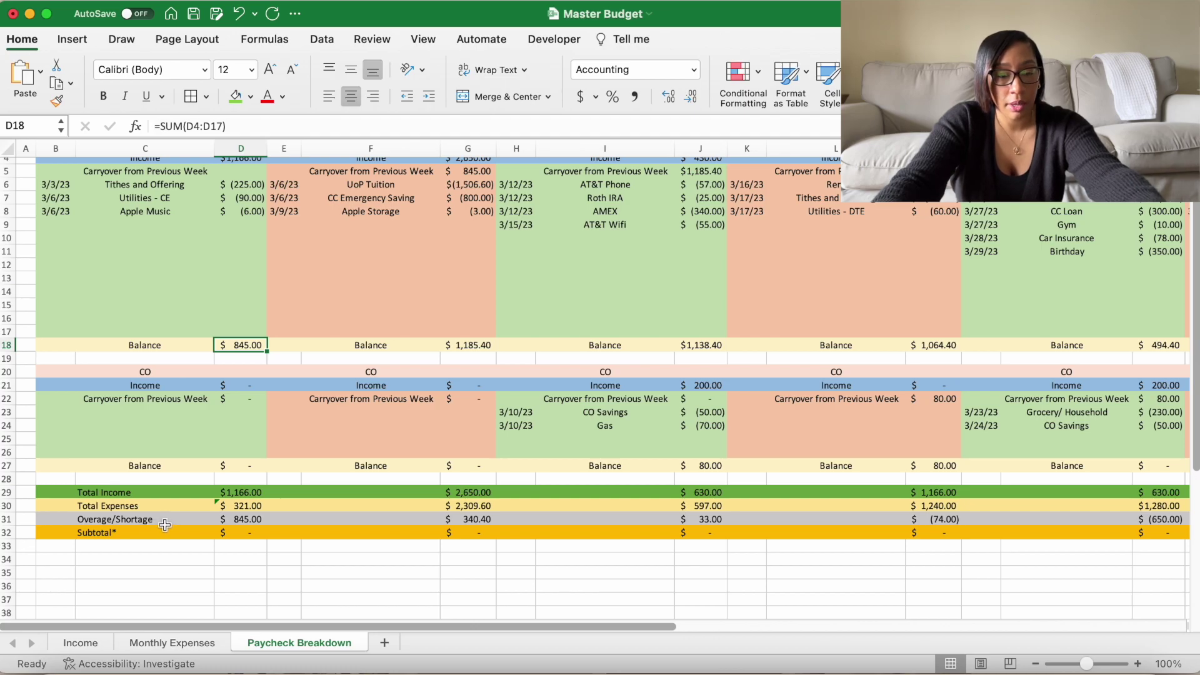
# Step: Compare Paycheck #1's expenses with the Monthly Expenses sheet and check the Bonus income in G4 on the Paycheck Breakdown sheet
pyautogui.scroll(3, 165, 525)
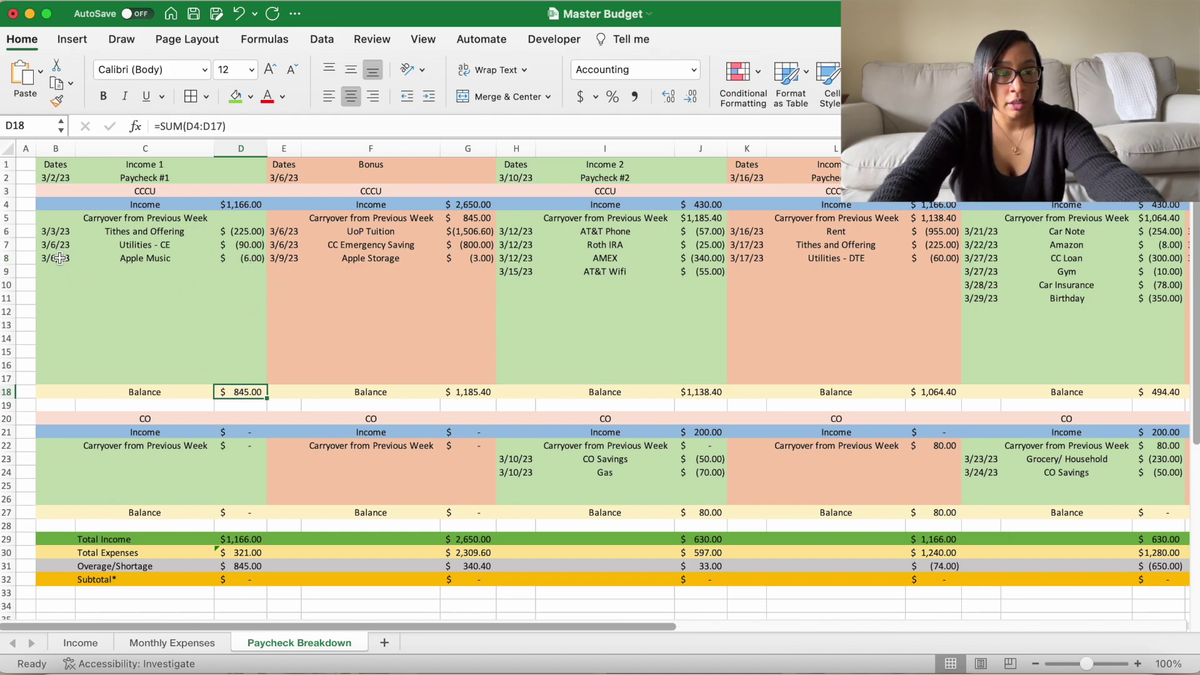
pyautogui.click(161, 644)
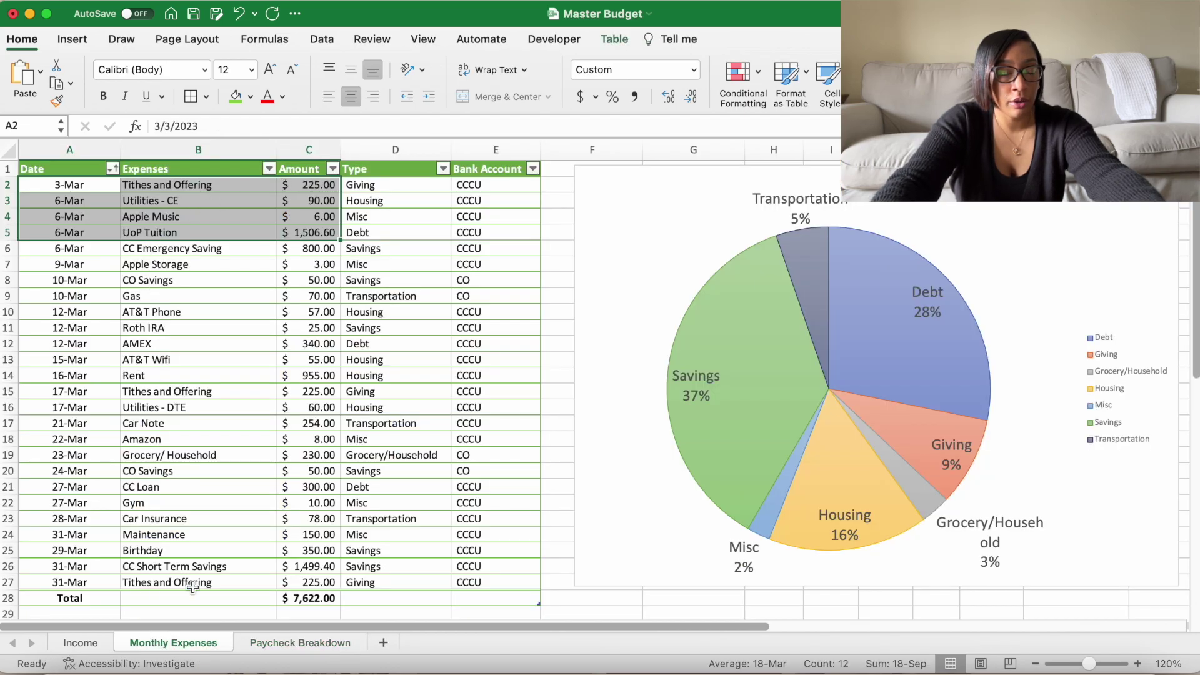
pyautogui.click(278, 644)
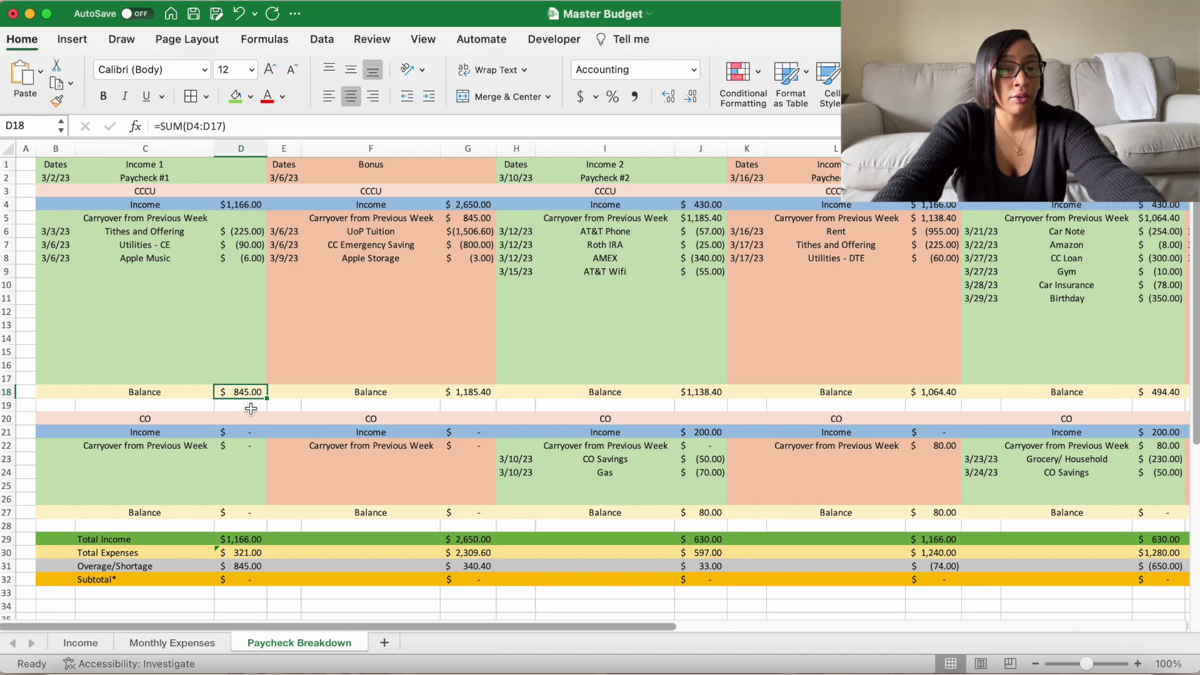
pyautogui.click(470, 207)
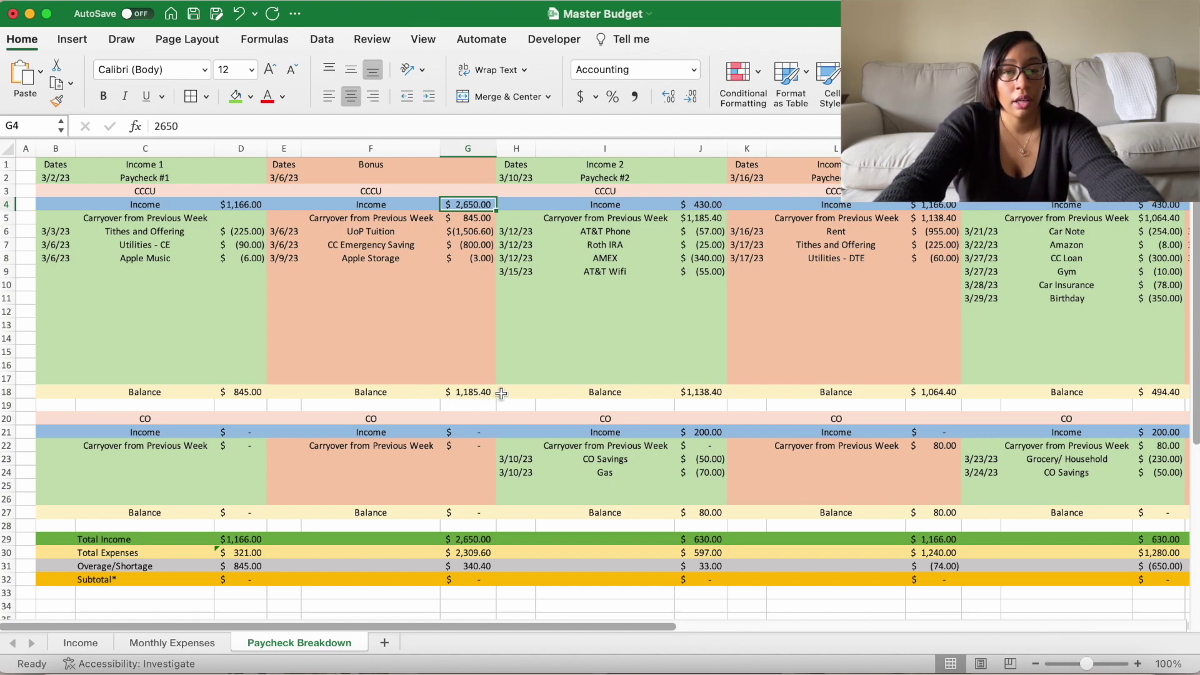
# Step: Examine the Paycheck #2 and Paycheck #3 expenses and check their balance formulas in J18 and M18
pyautogui.moveTo(531, 623); pyautogui.dragTo(709, 628)
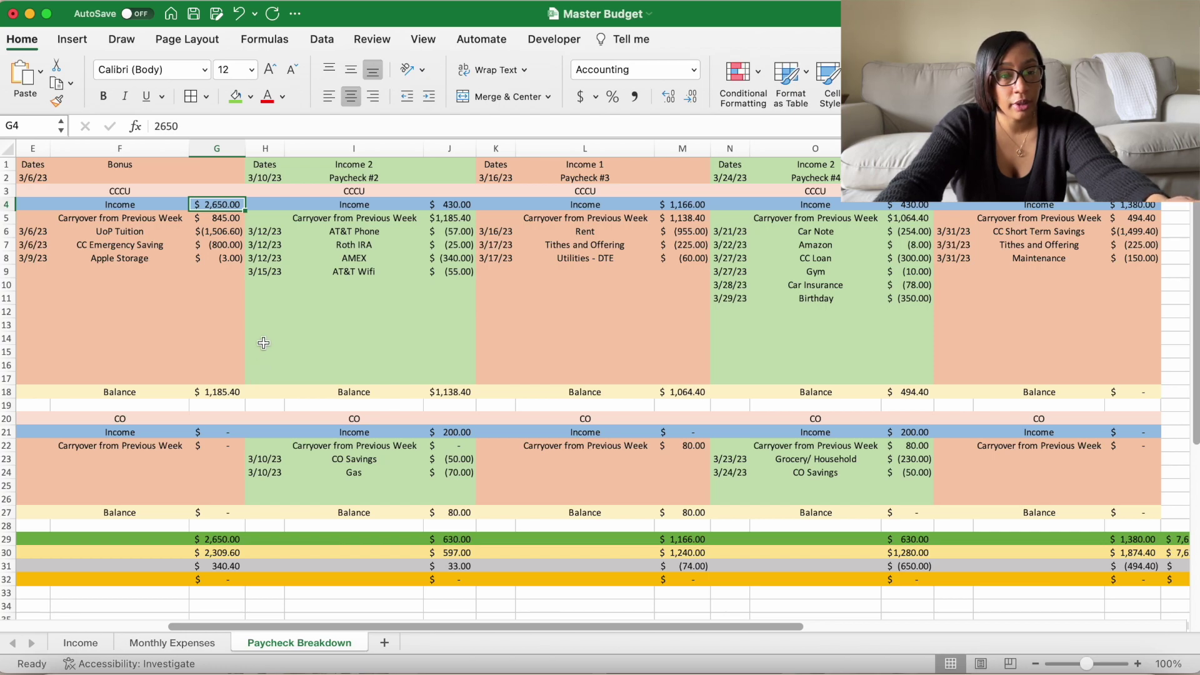
pyautogui.hscroll(-1, 323, 302)
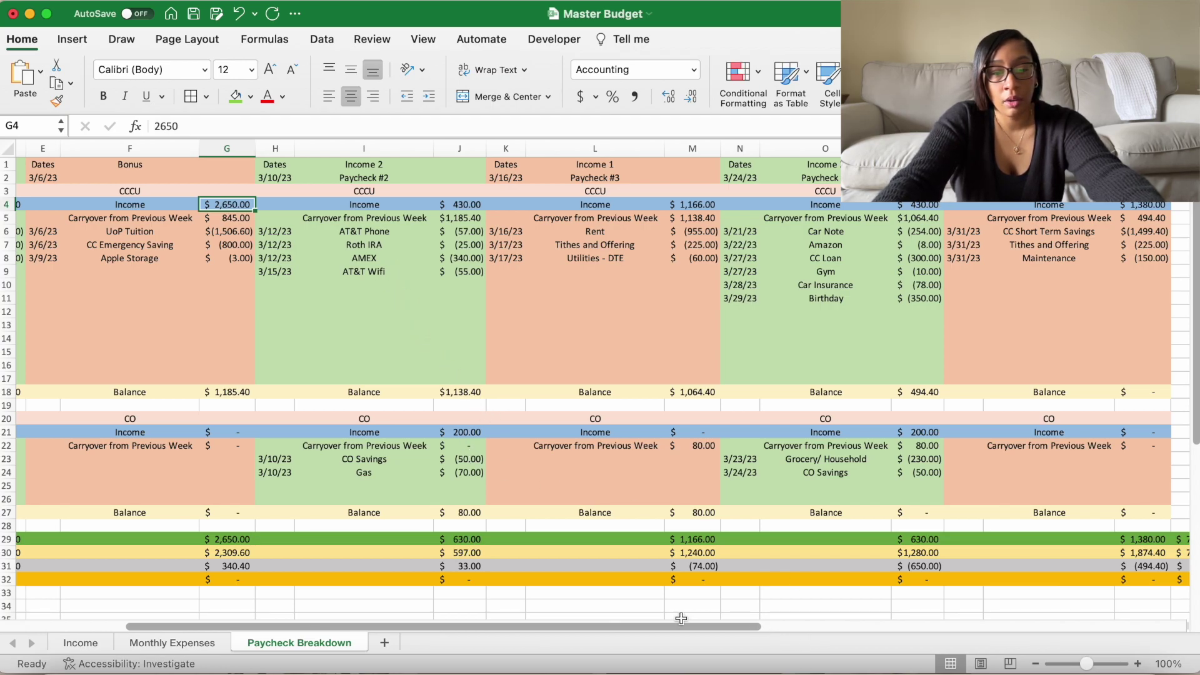
pyautogui.moveTo(678, 627); pyautogui.dragTo(825, 628)
pyautogui.click(349, 285)
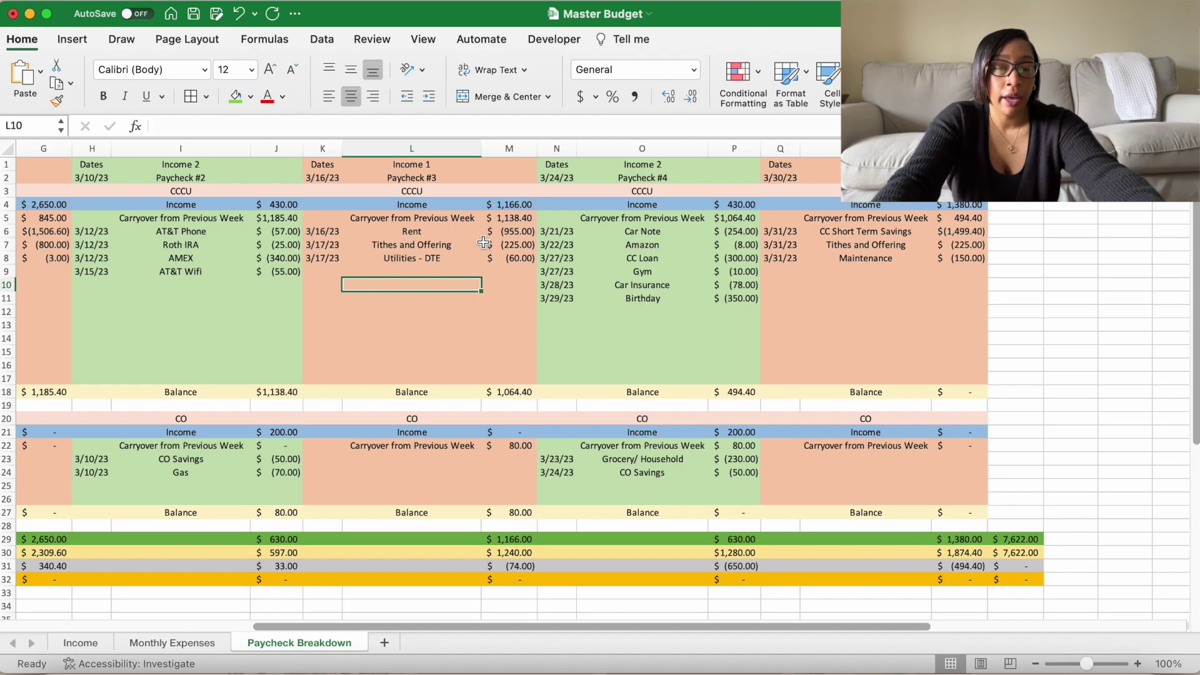
pyautogui.click(261, 395)
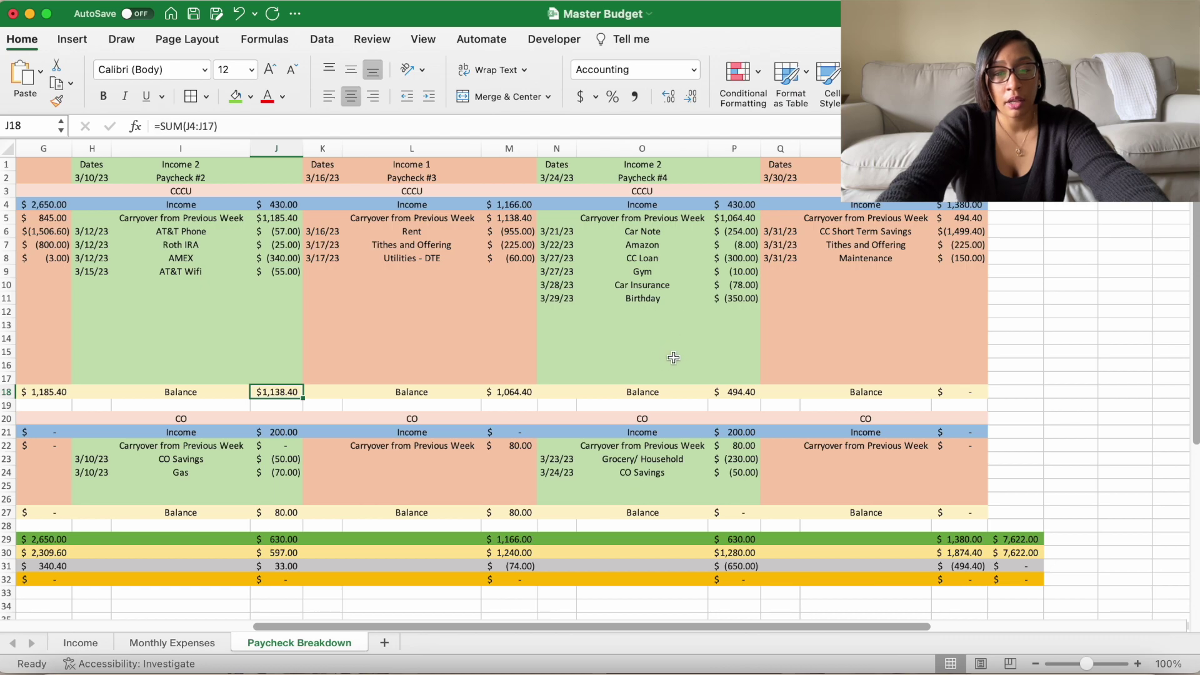
pyautogui.click(497, 389)
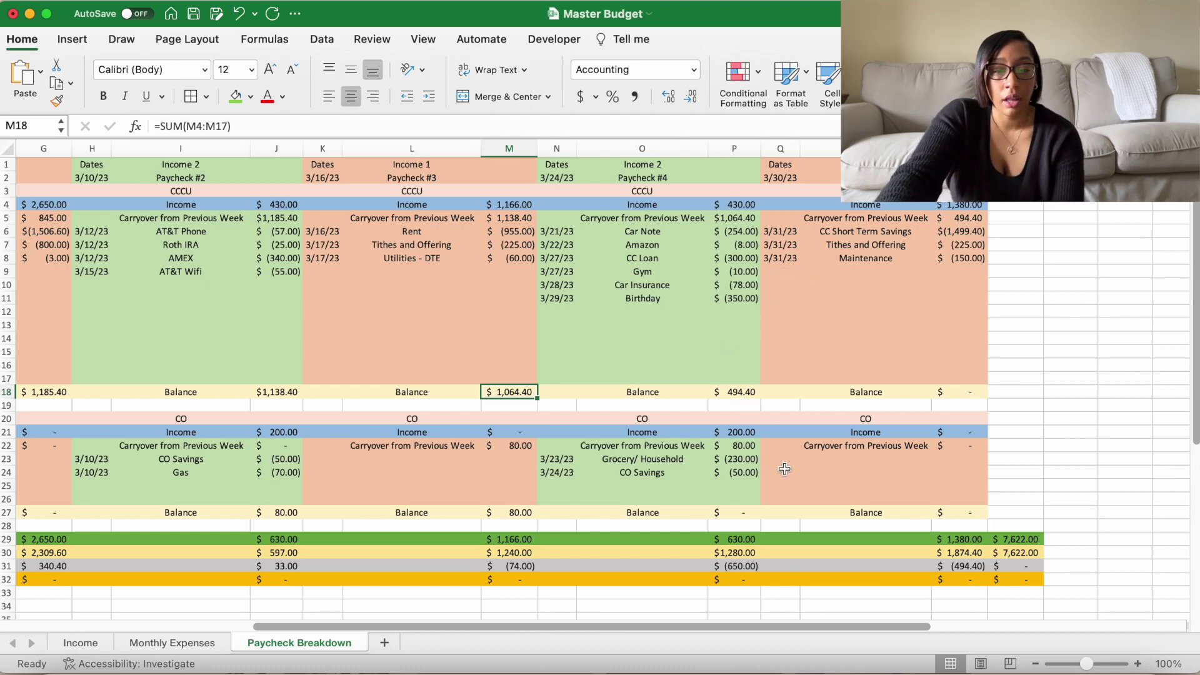
# Step: Check Paycheck #5's label, carryover formula in S5 and income in S4 against Paycheck #4's balance in P18
pyautogui.click(708, 627)
pyautogui.moveTo(708, 628); pyautogui.dragTo(734, 626)
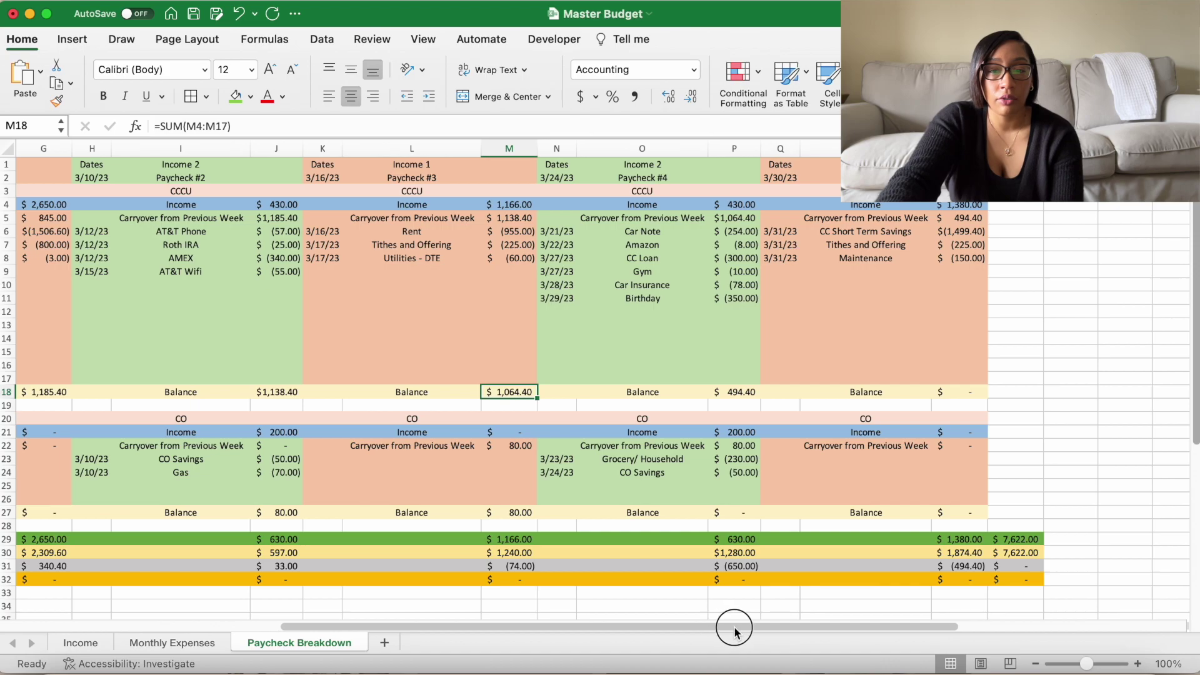
pyautogui.click(875, 231)
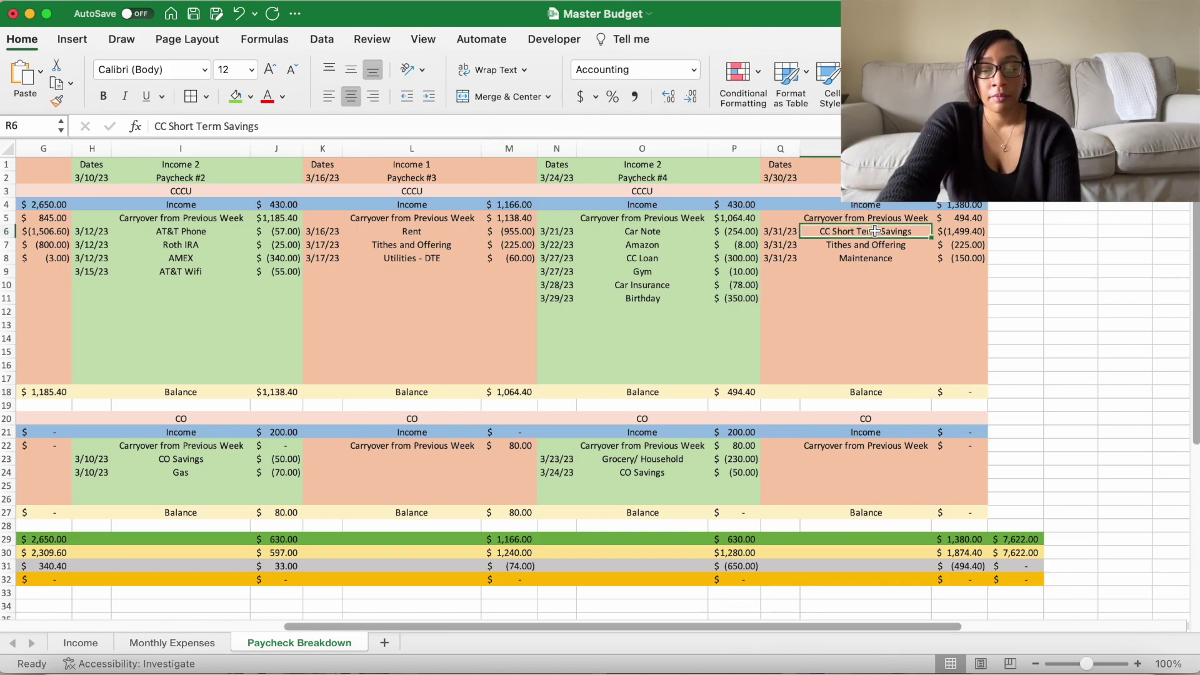
pyautogui.click(898, 270)
pyautogui.click(887, 178)
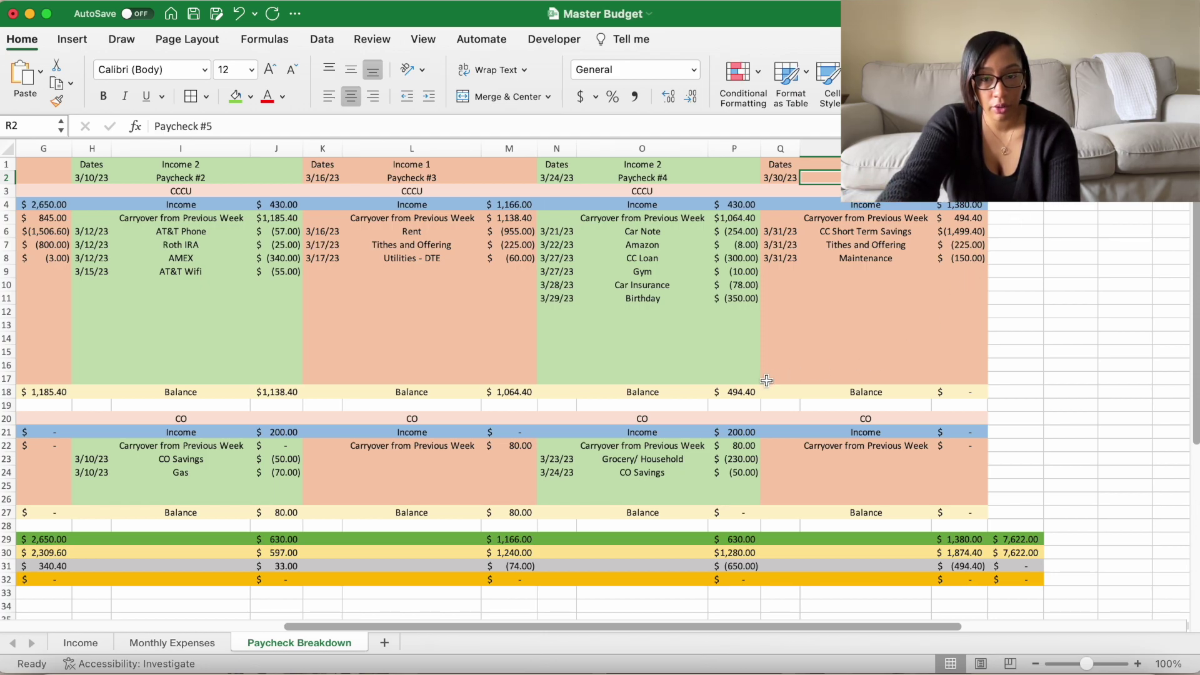
pyautogui.click(976, 218)
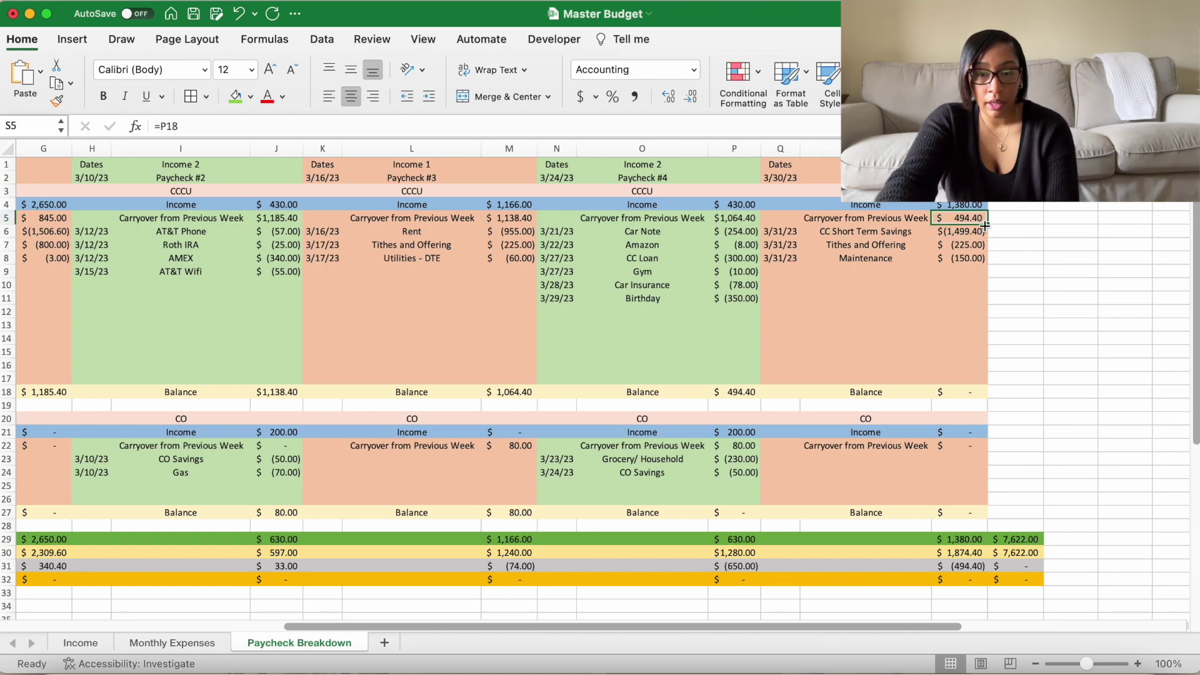
pyautogui.click(976, 207)
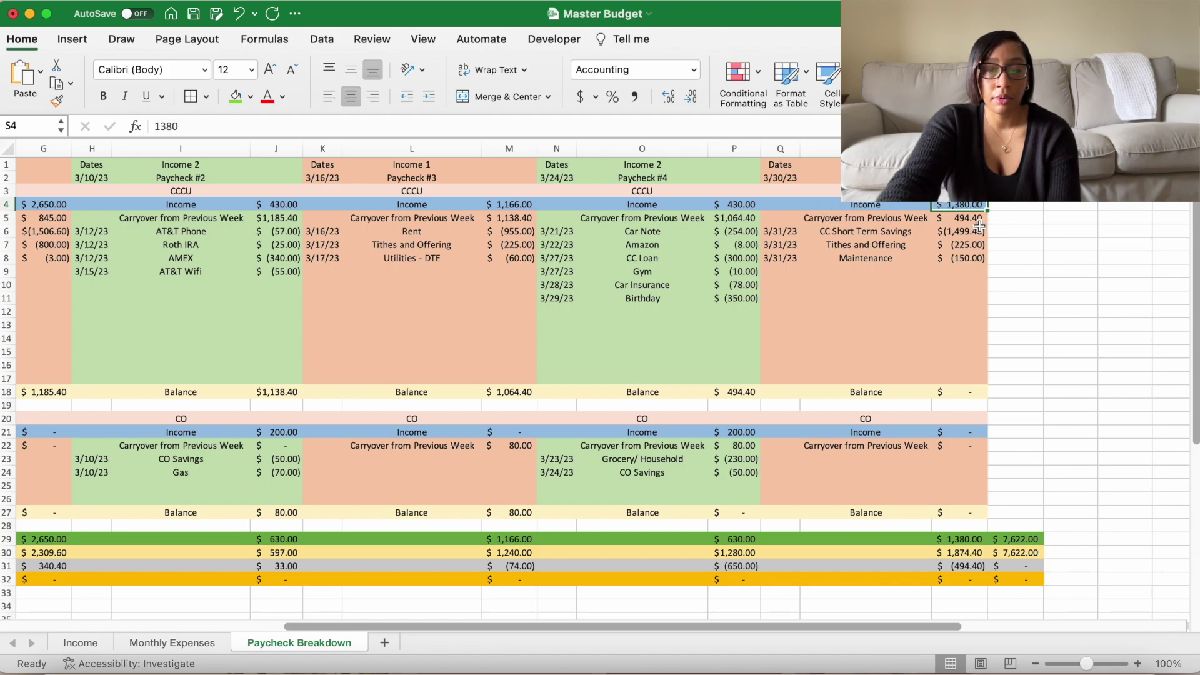
pyautogui.click(757, 390)
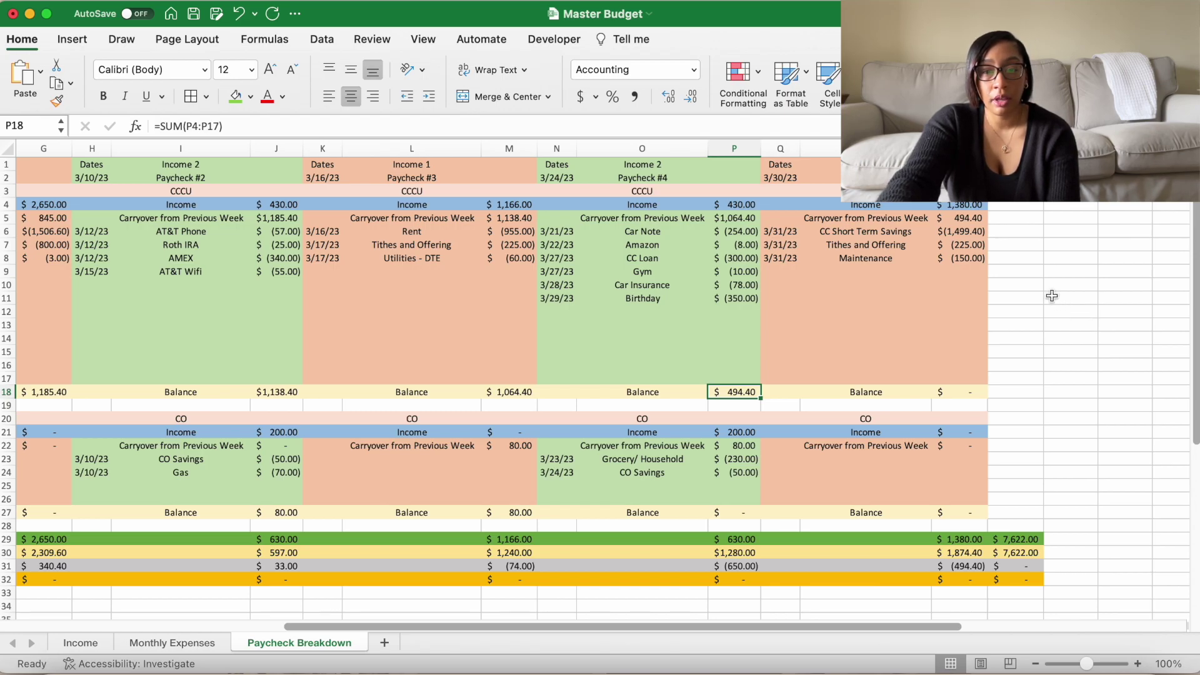
# Step: Highlight Paycheck #5's expenses in Q6:S8 and check the CC Short Term Savings entry in R6
pyautogui.moveTo(781, 233); pyautogui.dragTo(957, 257)
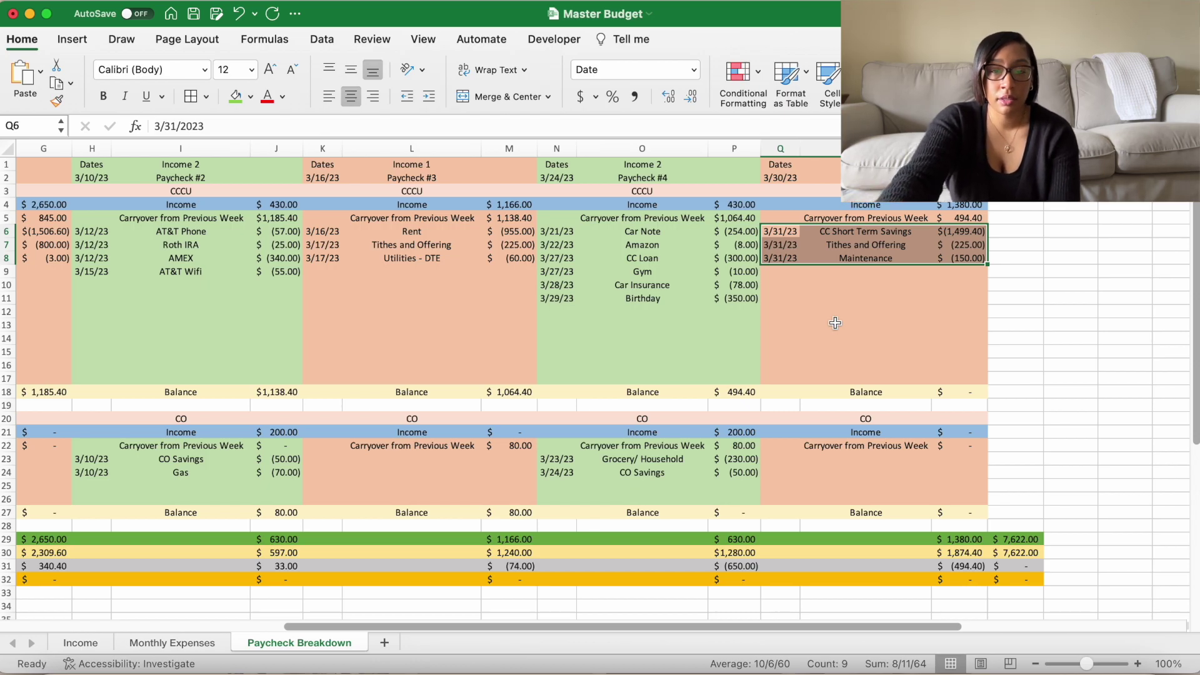
pyautogui.moveTo(891, 266); pyautogui.dragTo(891, 266)
pyautogui.click(890, 284)
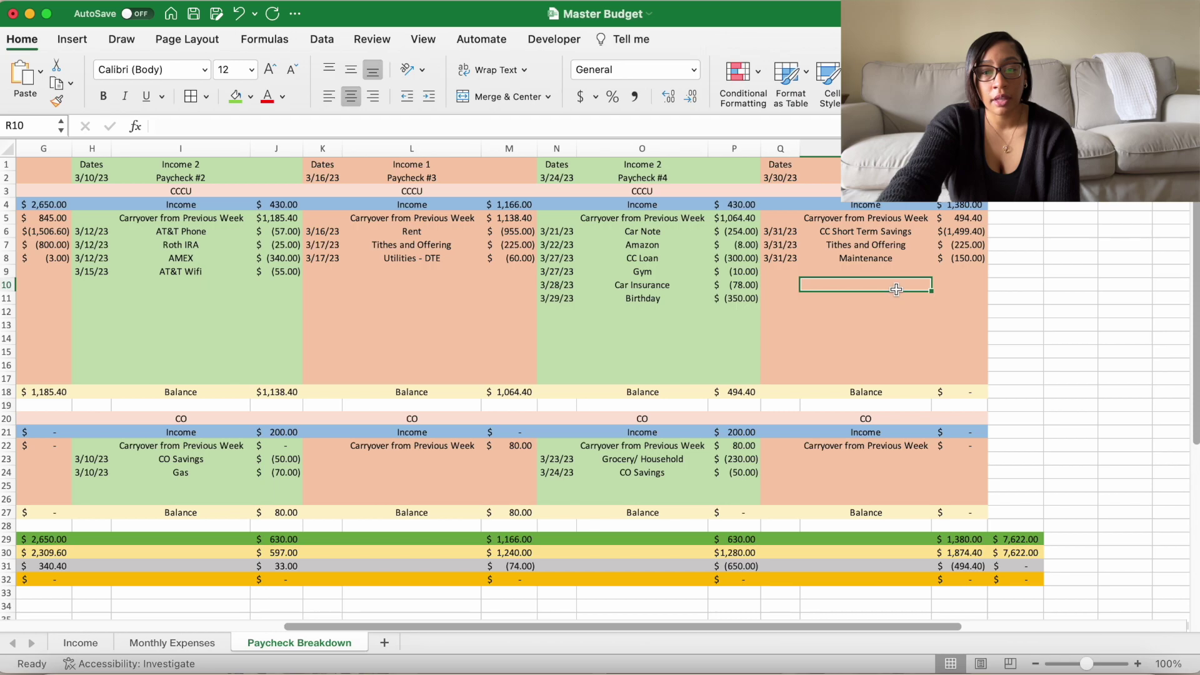
pyautogui.click(855, 233)
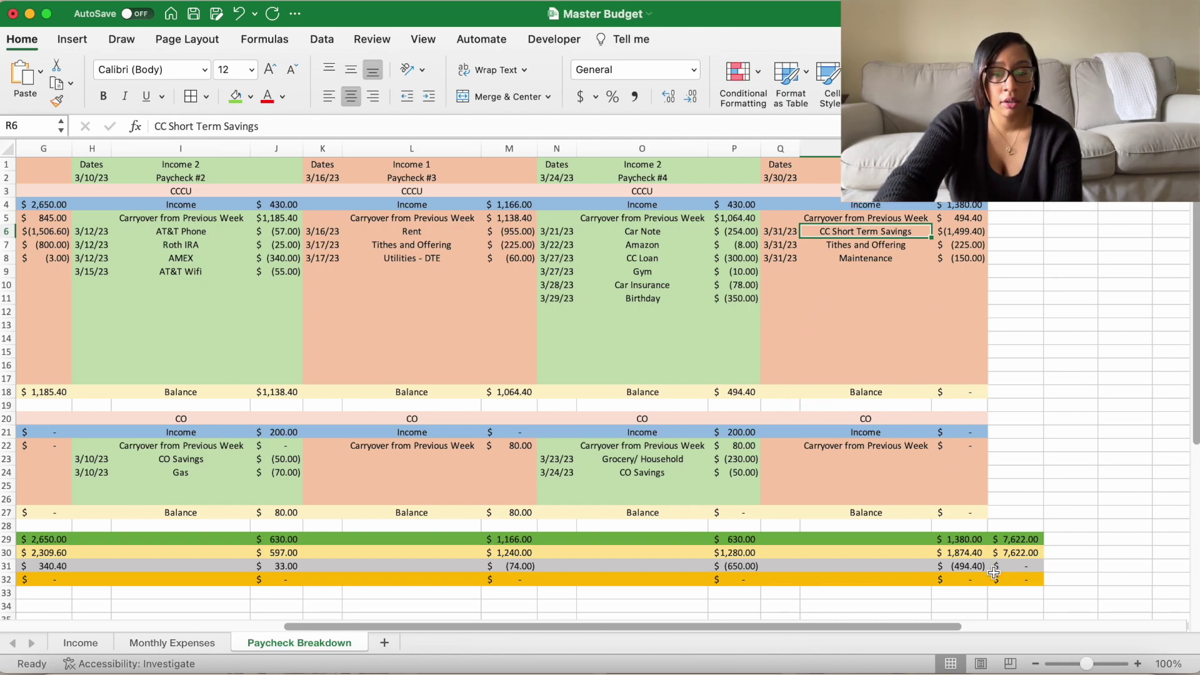
# Step: Examine the CO account expenses under Paycheck #2, including the Gas amount in J24
pyautogui.moveTo(944, 631); pyautogui.dragTo(515, 630)
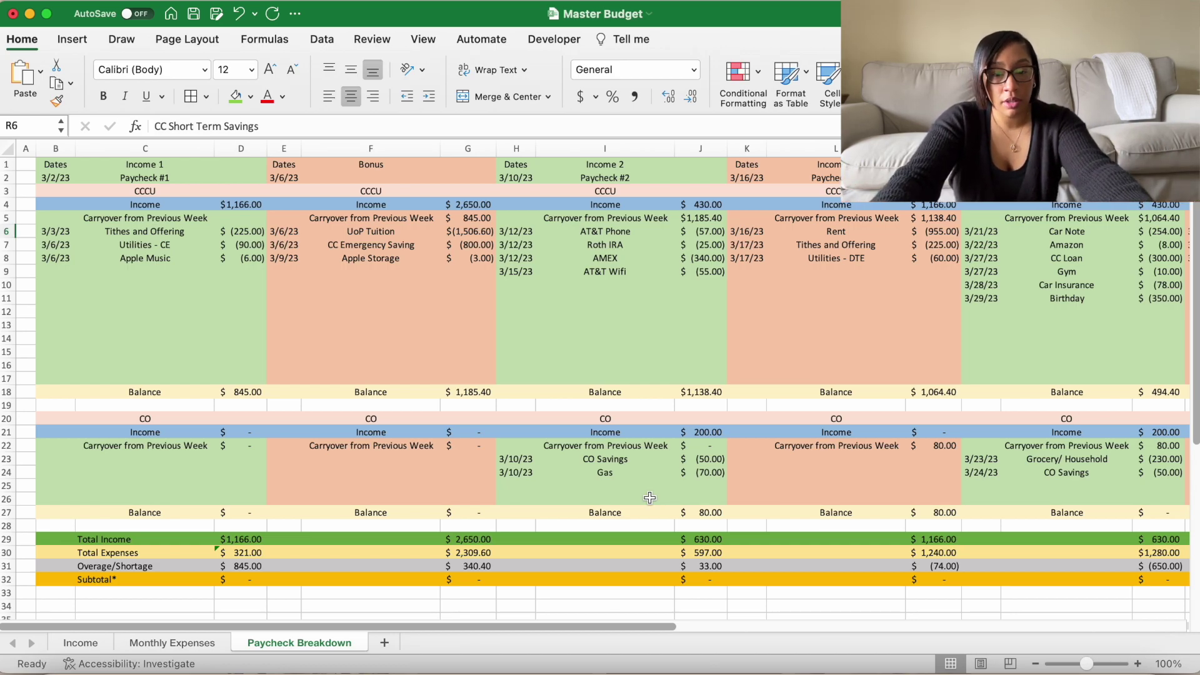
pyautogui.click(659, 474)
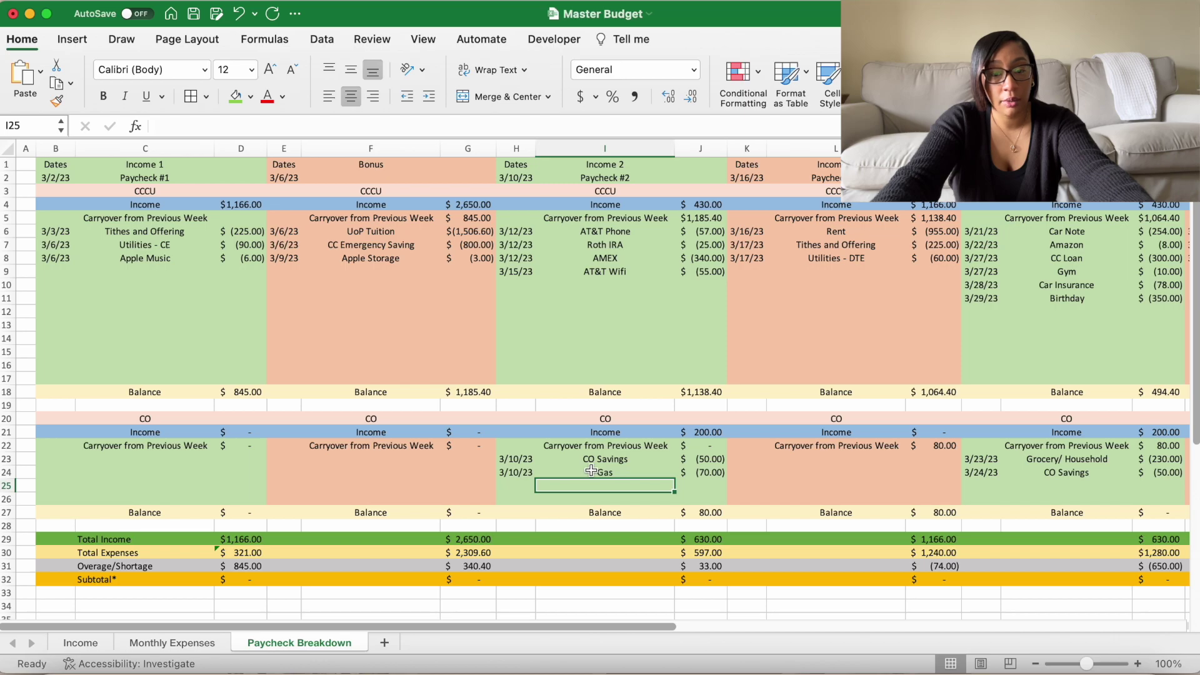
pyautogui.click(710, 471)
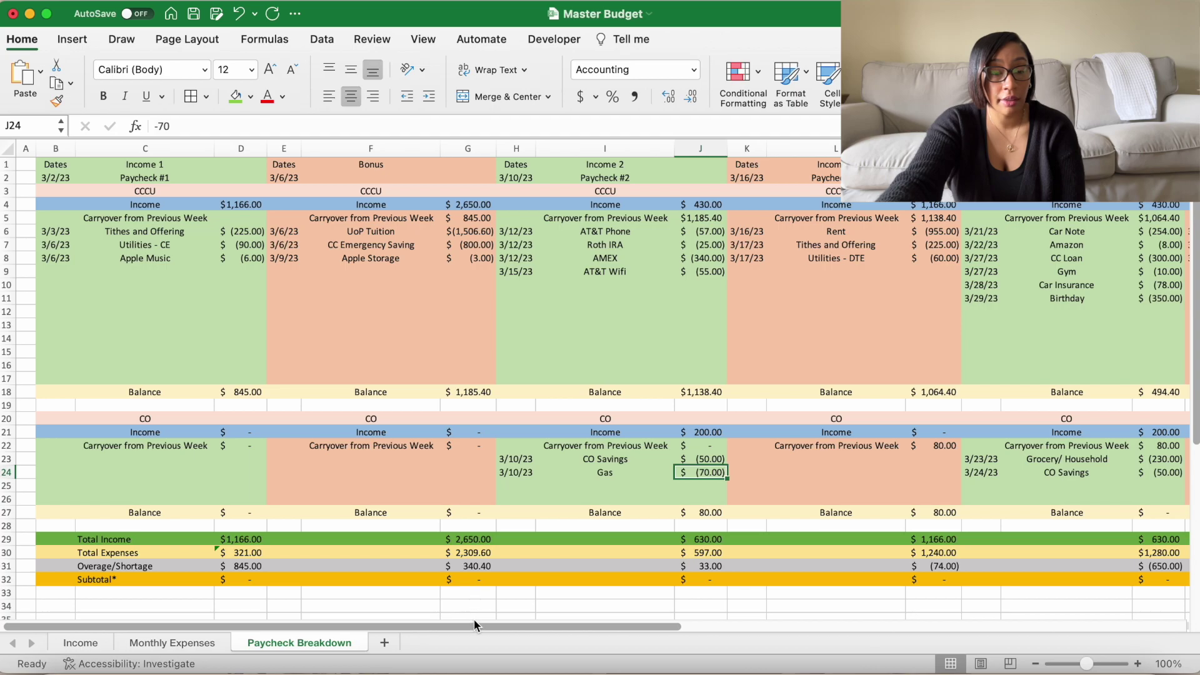
# Step: Examine the remaining CO sections and check the grand total formulas in T29:T32, covering income, expenses, overage/shortage and subtotal
pyautogui.moveTo(473, 622); pyautogui.dragTo(663, 628)
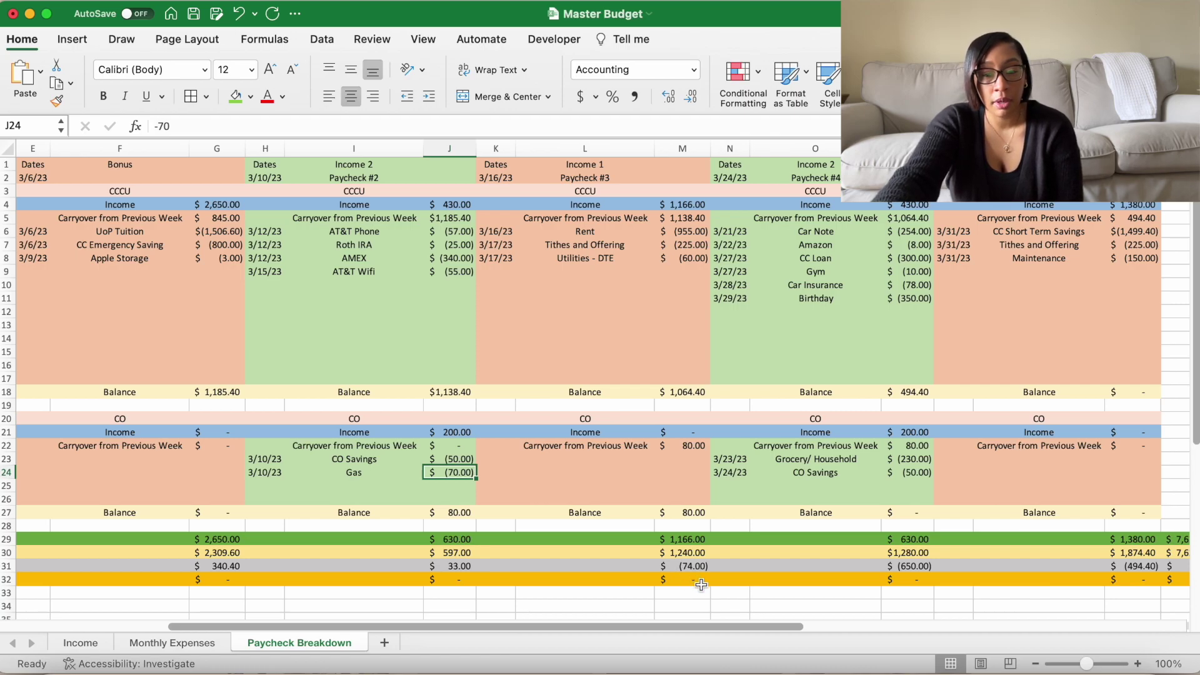
pyautogui.moveTo(679, 625); pyautogui.dragTo(817, 628)
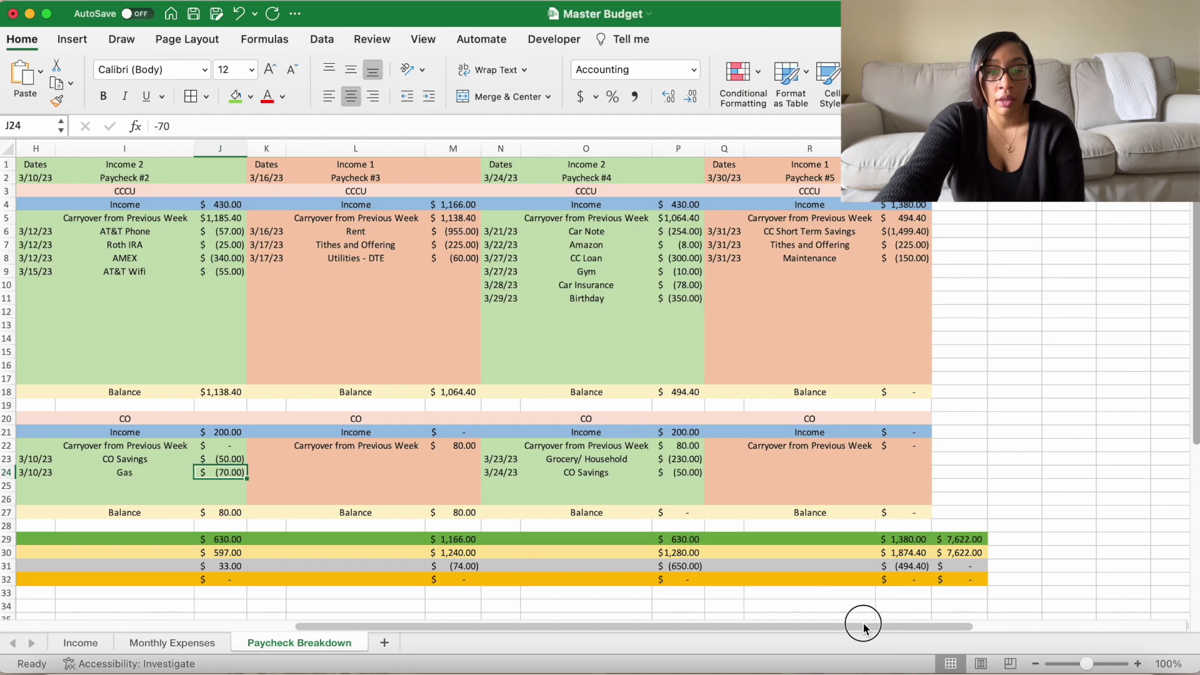
pyautogui.moveTo(863, 627); pyautogui.dragTo(797, 624)
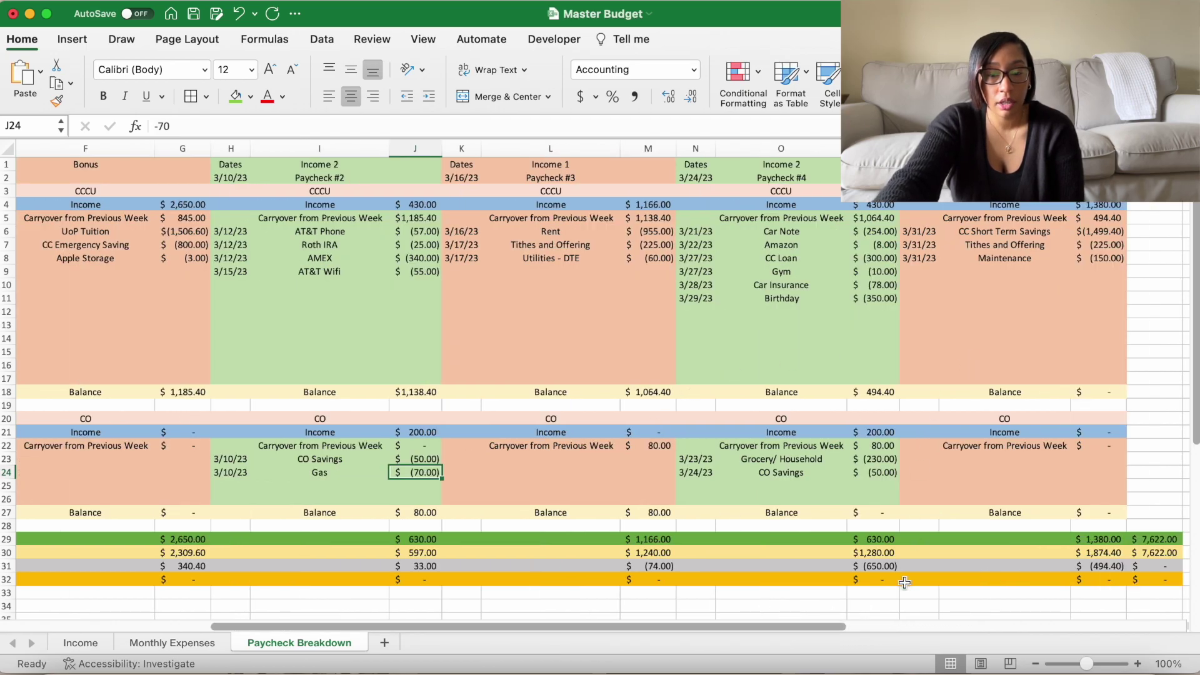
pyautogui.moveTo(693, 627); pyautogui.dragTo(798, 629)
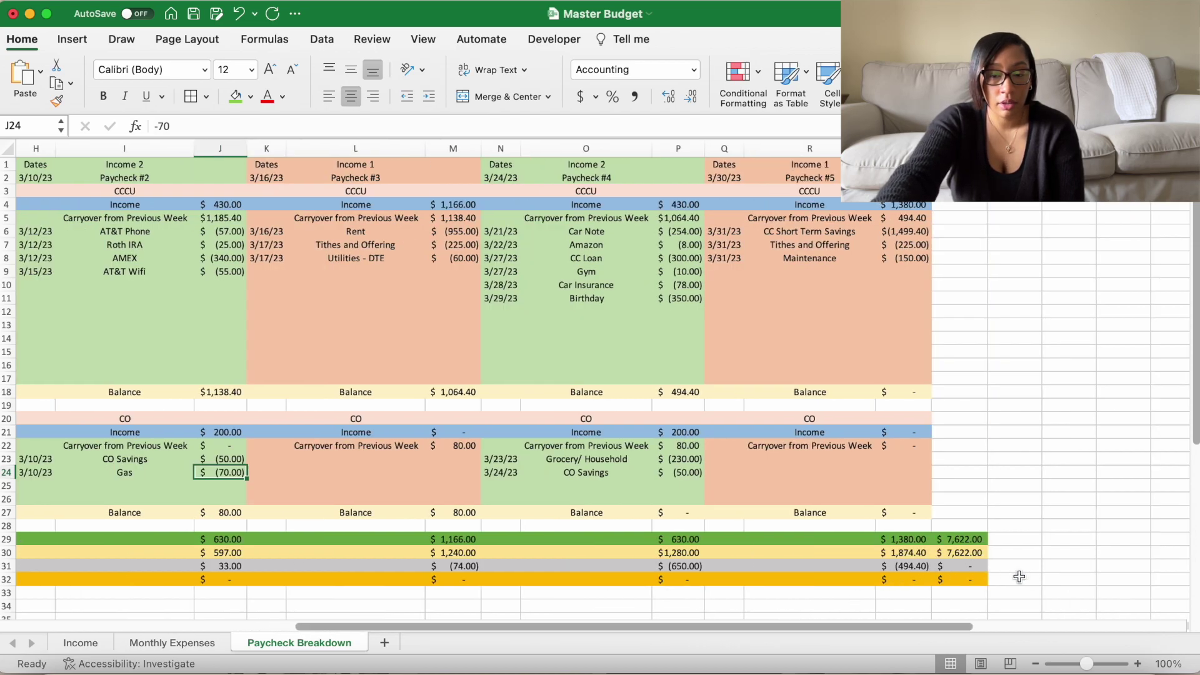
pyautogui.click(962, 567)
pyautogui.click(968, 581)
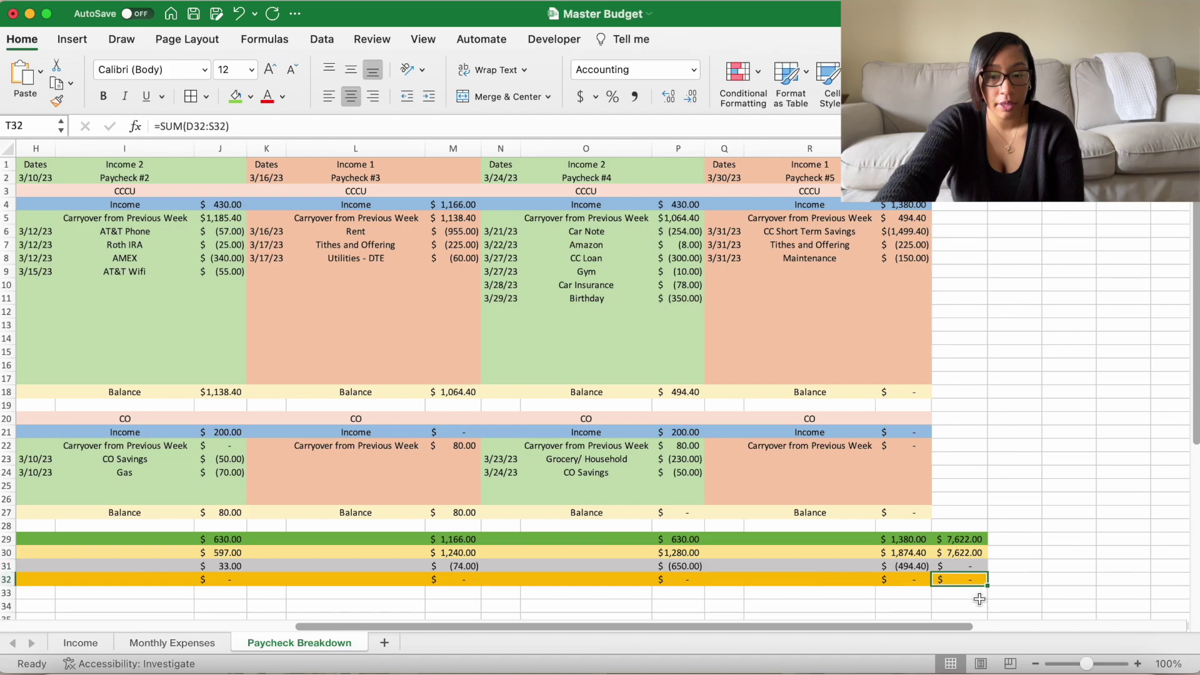
pyautogui.moveTo(946, 626); pyautogui.dragTo(967, 628)
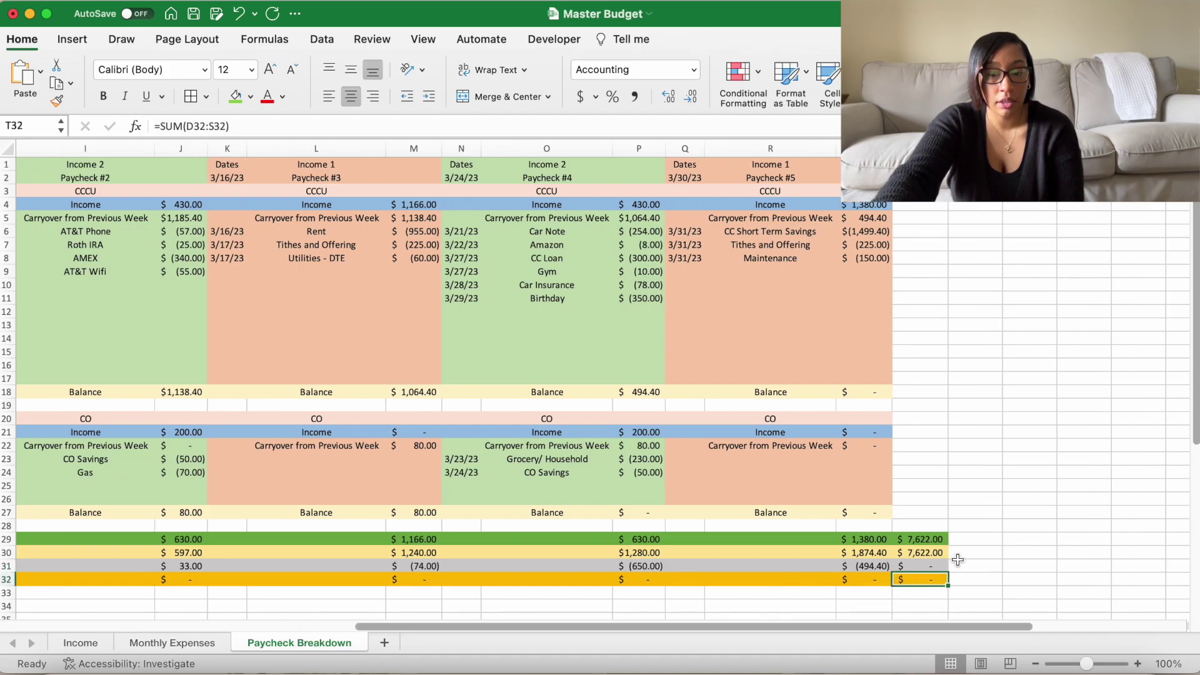
pyautogui.click(931, 542)
pyautogui.scroll(-1, 925, 563)
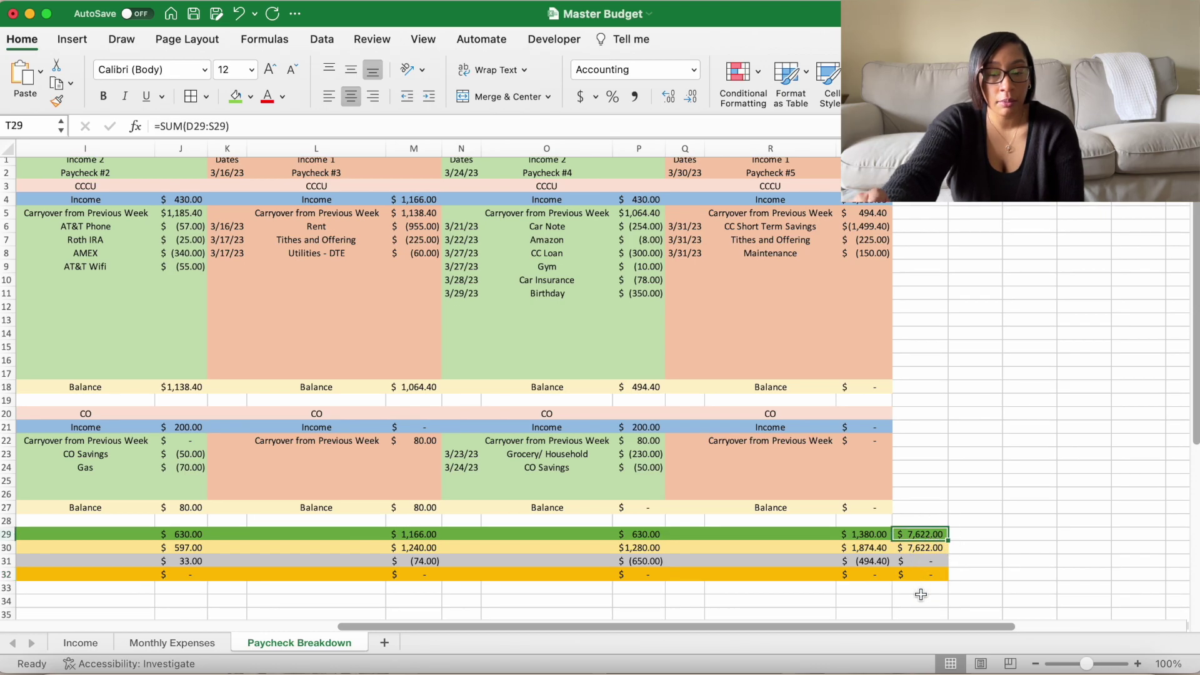
pyautogui.scroll(1, 921, 594)
pyautogui.click(927, 552)
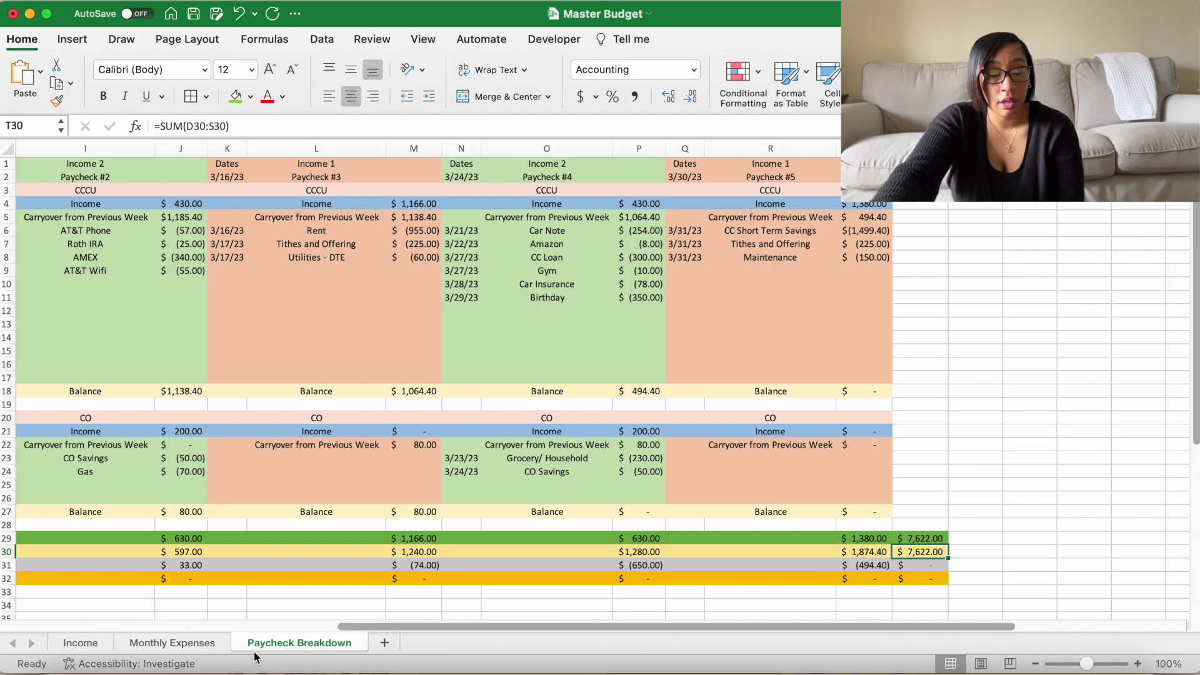
# Step: Compare the total in row 28 of the Monthly Expenses sheet with the total expenses on the Paycheck Breakdown sheet
pyautogui.click(196, 646)
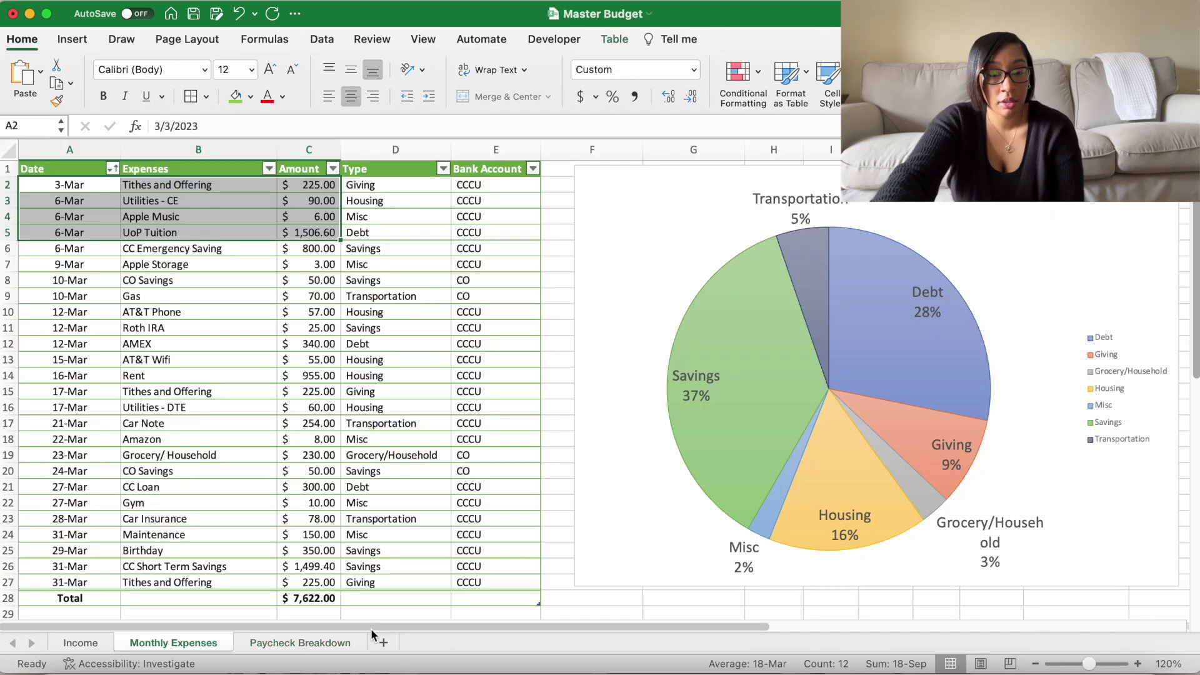
pyautogui.scroll(-1, 412, 585)
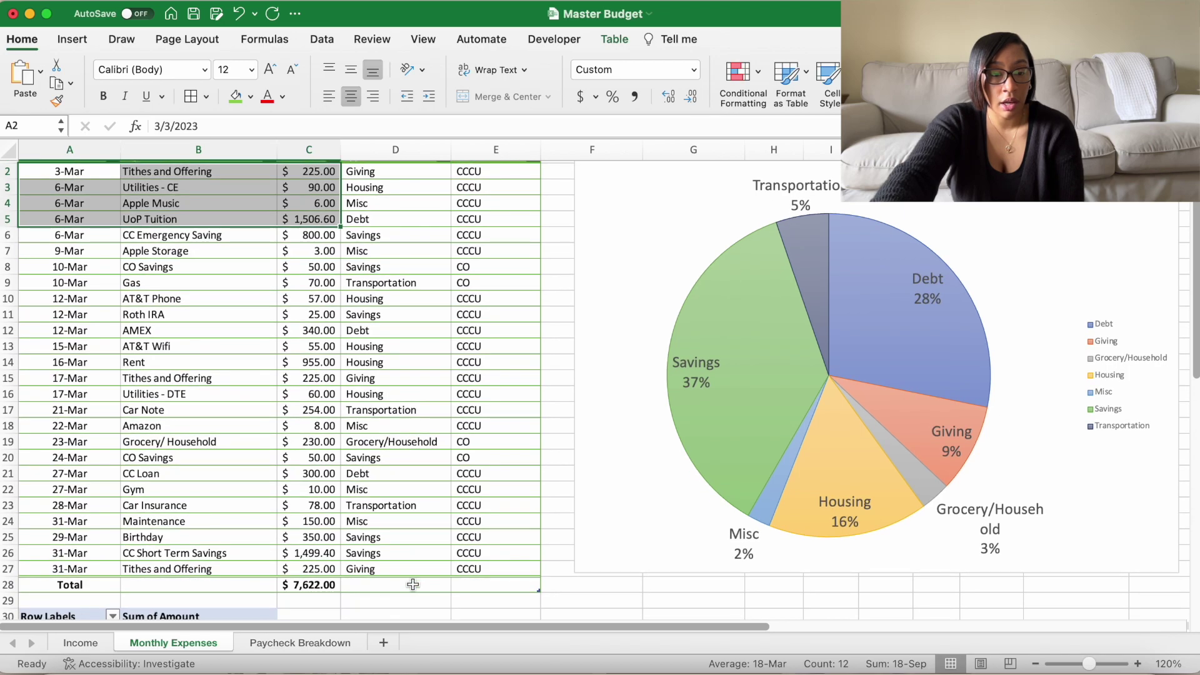
pyautogui.click(413, 585)
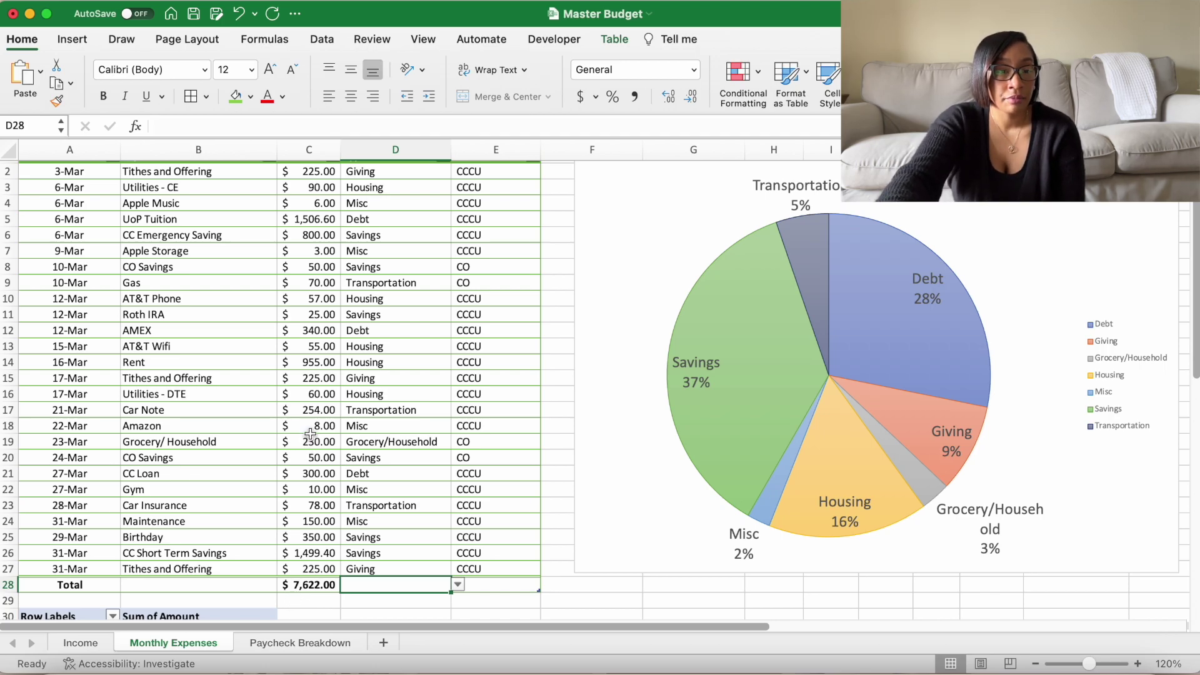
pyautogui.scroll(1, 311, 434)
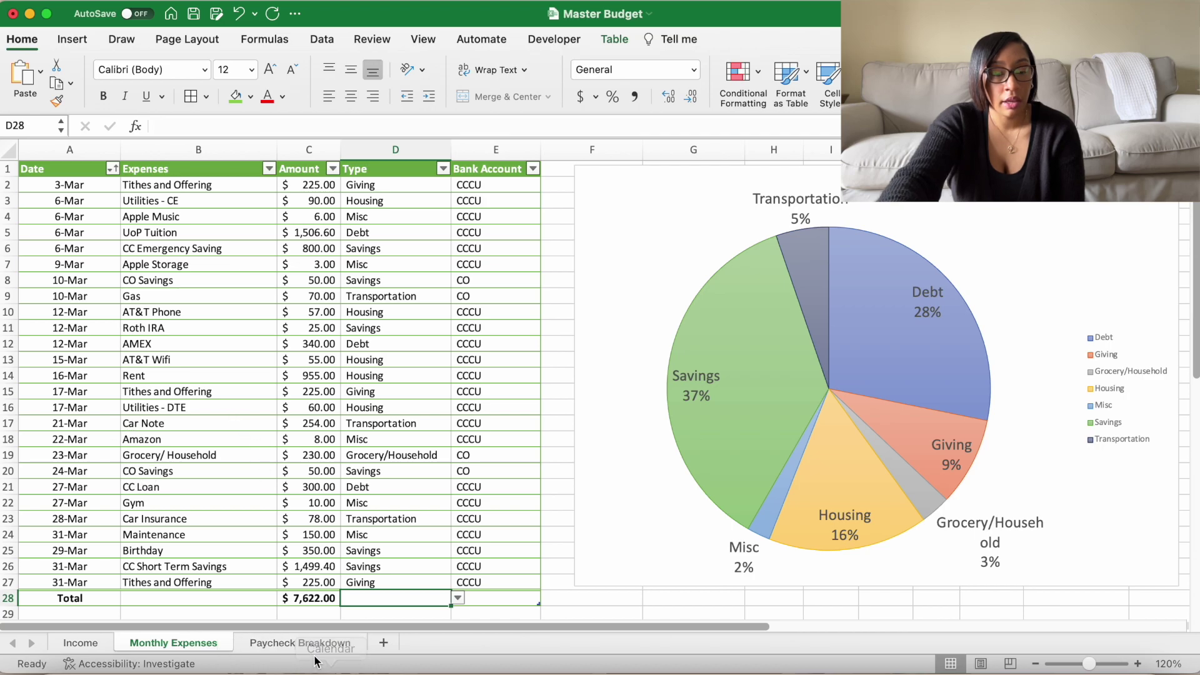
pyautogui.click(295, 644)
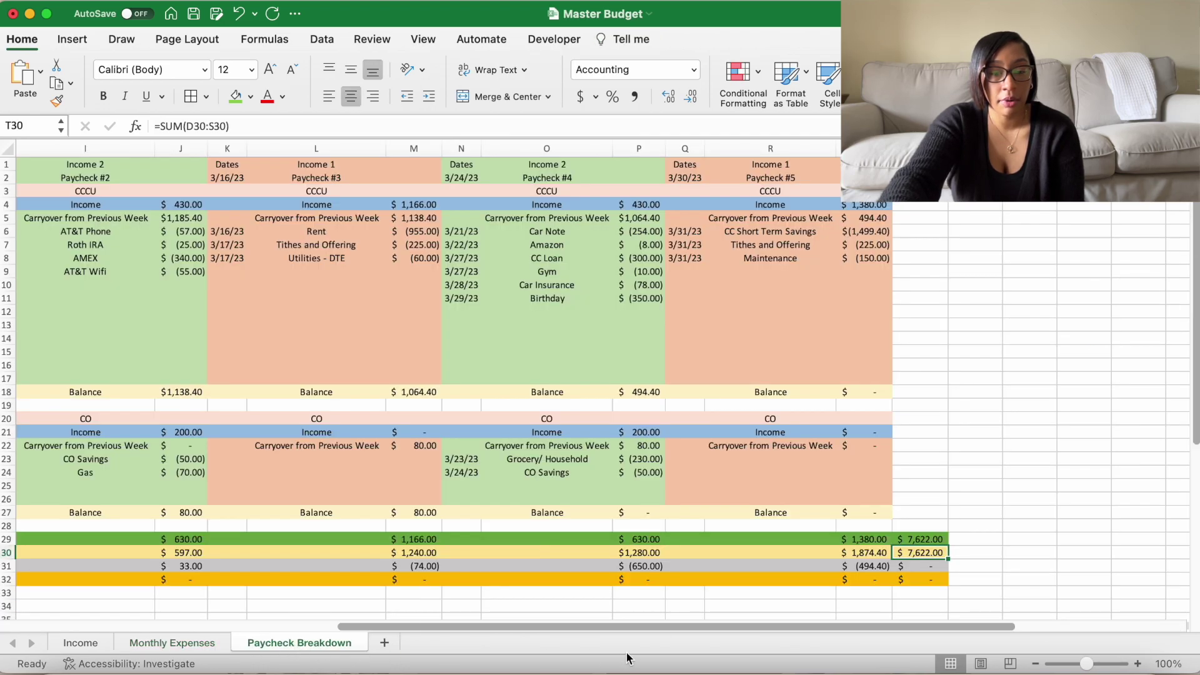
pyautogui.moveTo(646, 627); pyautogui.dragTo(436, 619)
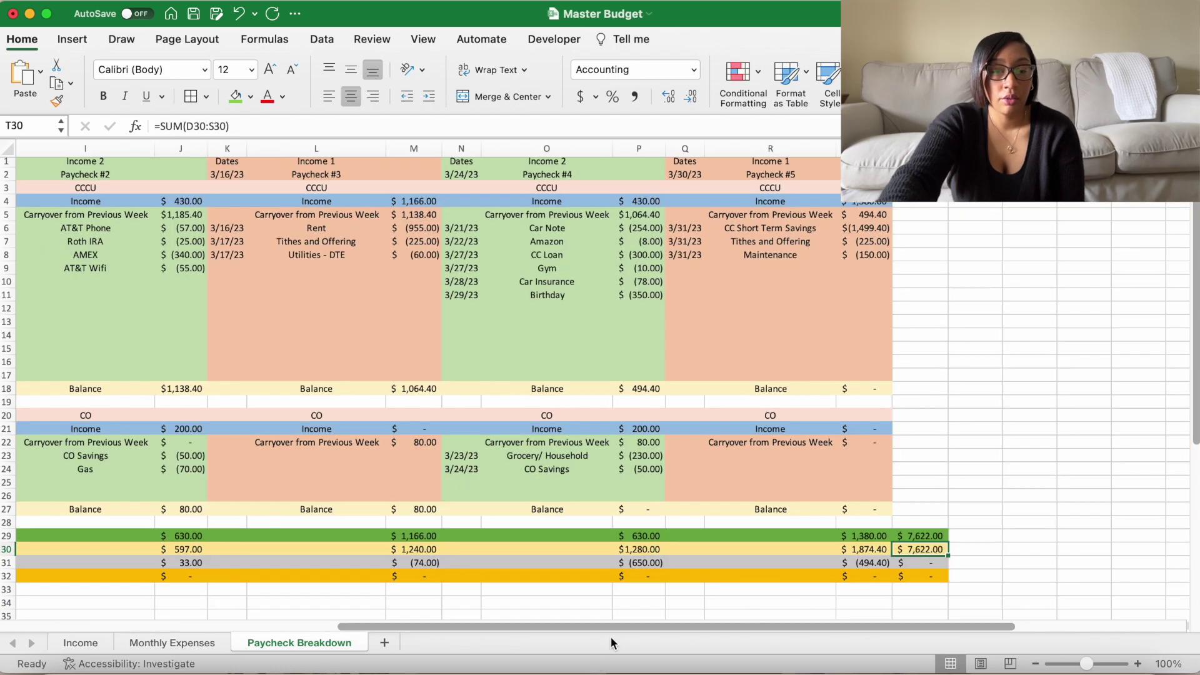
# Step: Review the summary rows 29 to 32 across the paychecks through to the grand totals in column T
pyautogui.moveTo(611, 627); pyautogui.dragTo(429, 625)
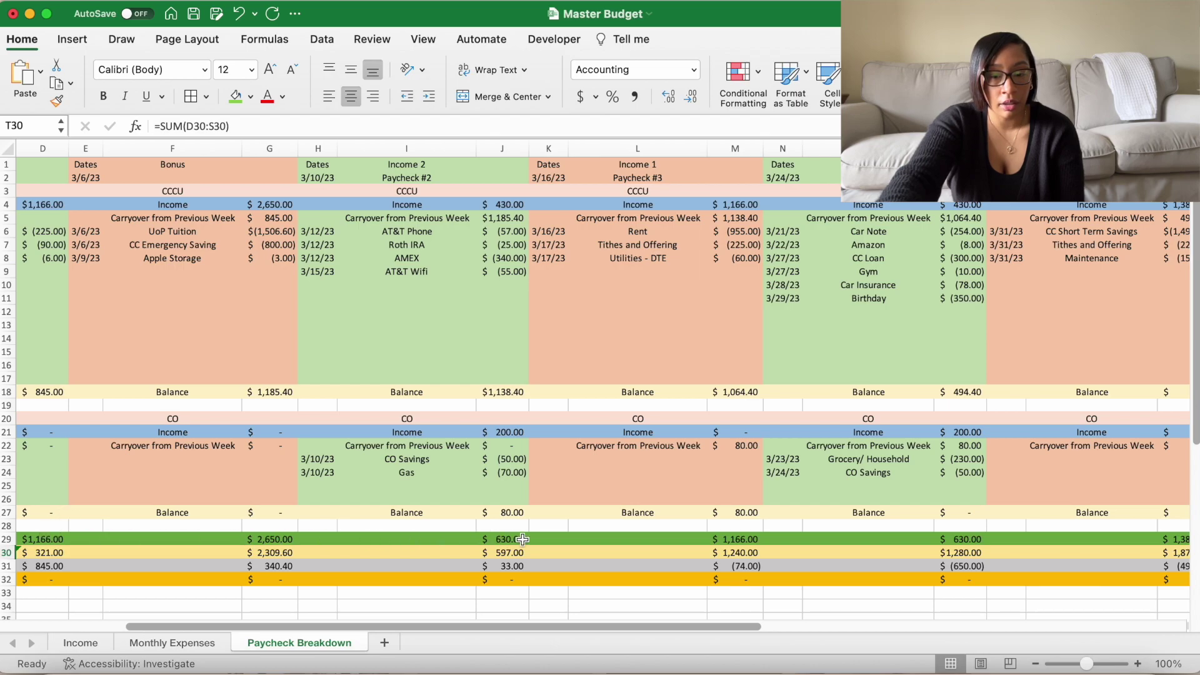
pyautogui.moveTo(629, 627); pyautogui.dragTo(860, 632)
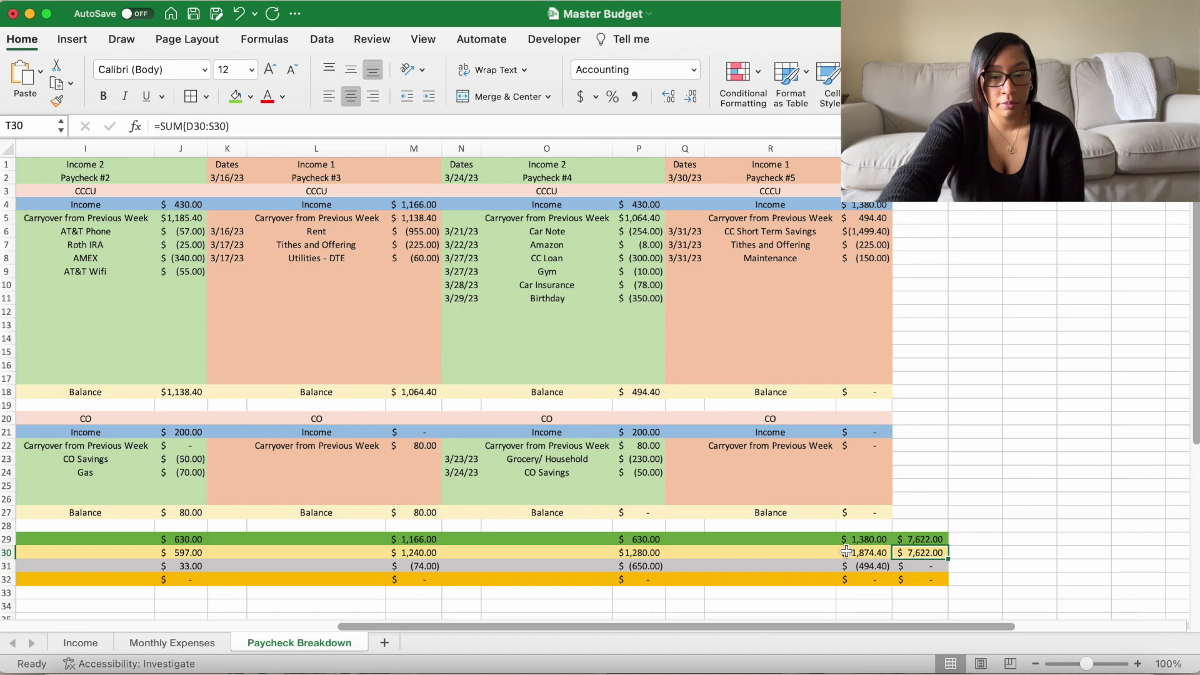
pyautogui.scroll(-1, 856, 553)
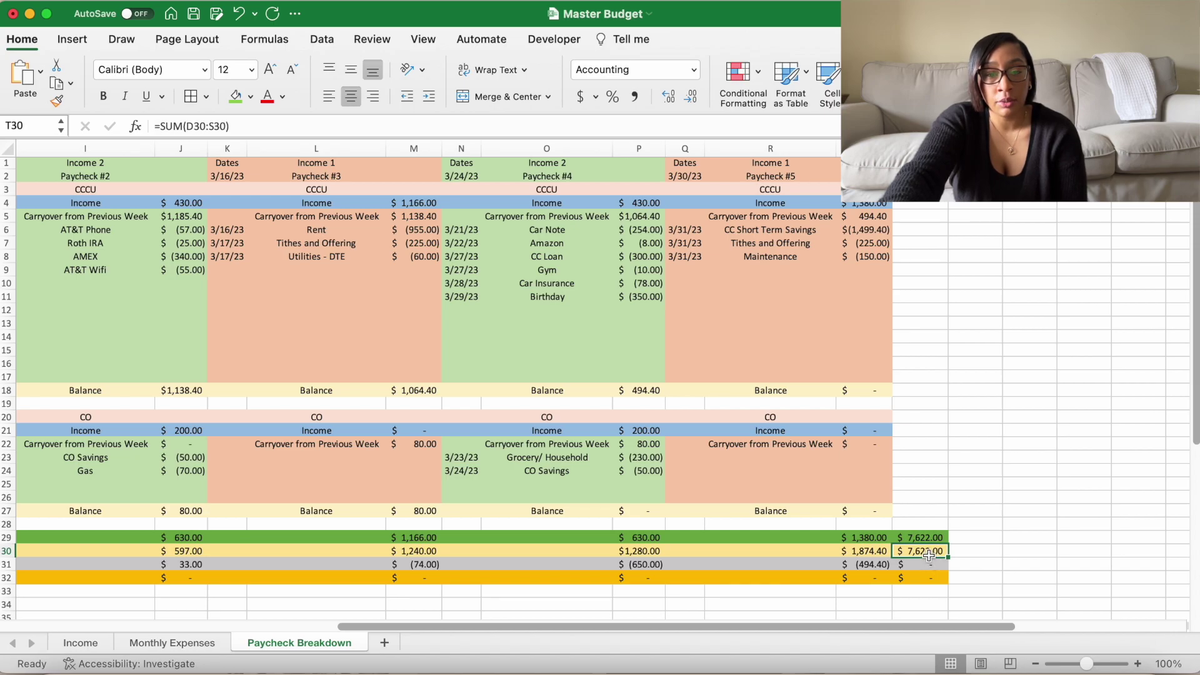
pyautogui.scroll(1, 960, 569)
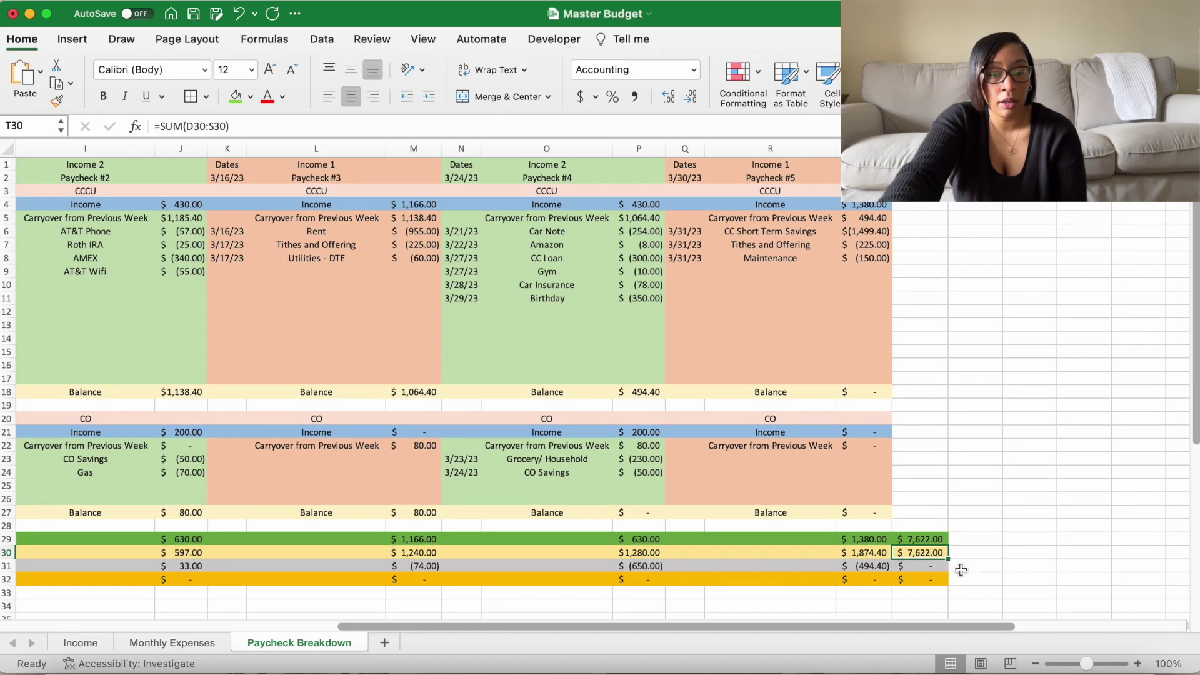
pyautogui.hscroll(-2, 960, 570)
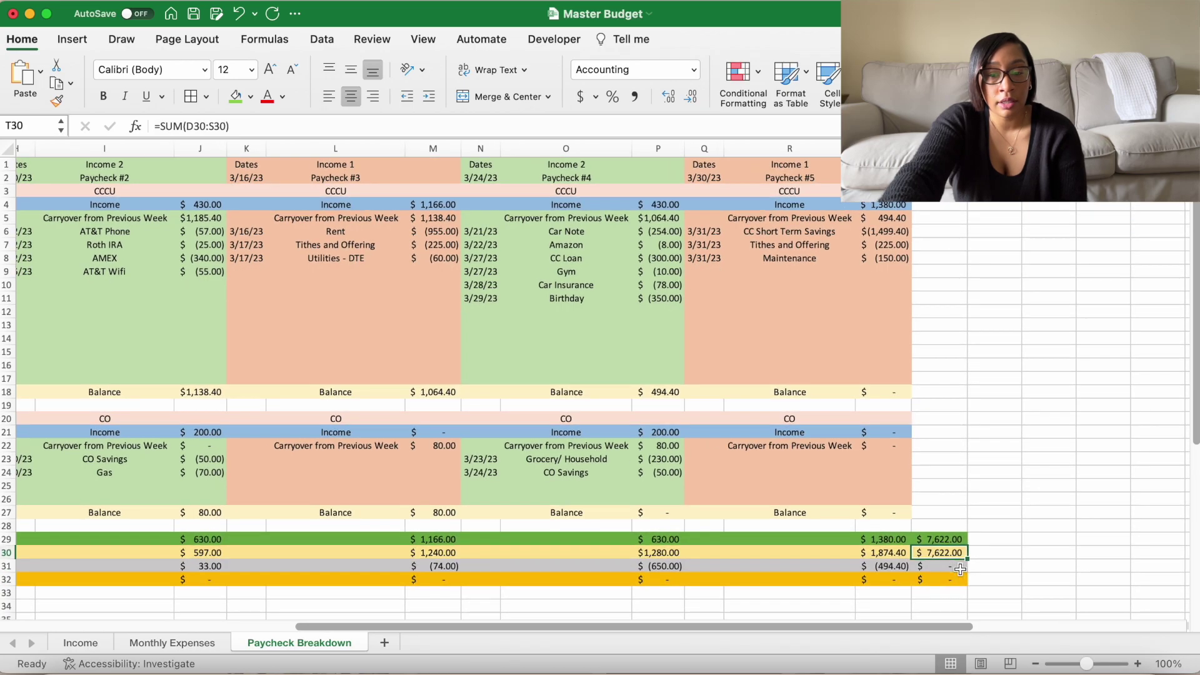
# Step: Go back to the first paychecks and check the Bonus paycheck's income entry in G4
pyautogui.moveTo(918, 629); pyautogui.dragTo(430, 605)
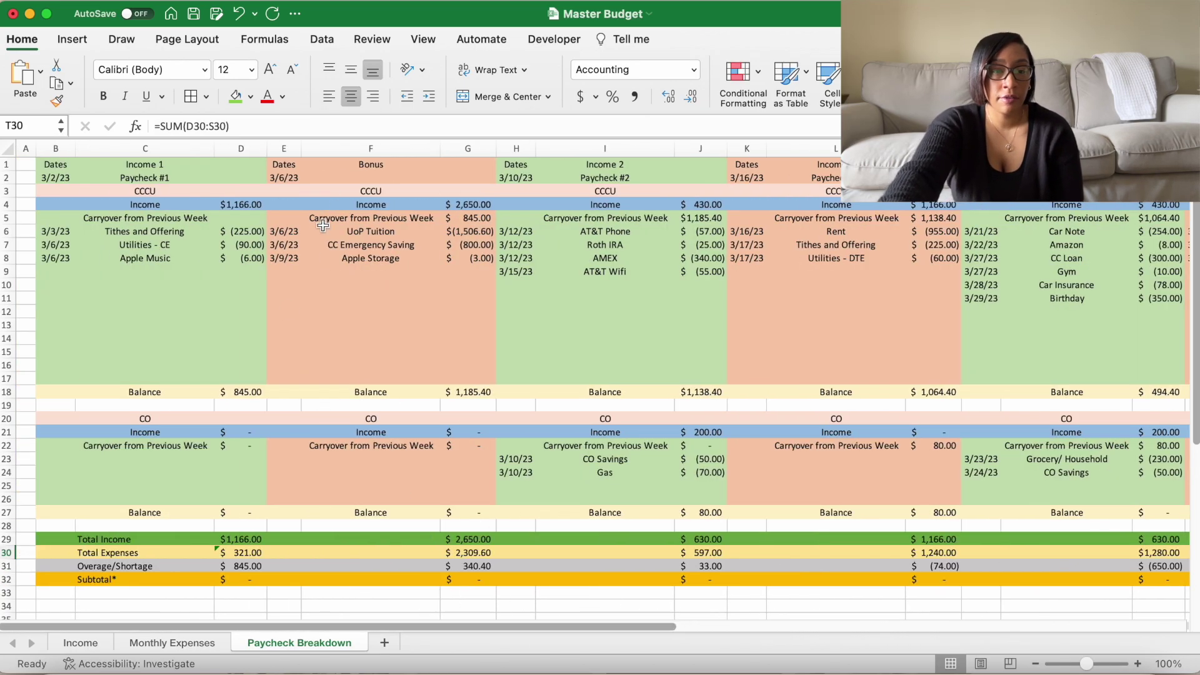
pyautogui.click(451, 204)
pyautogui.scroll(-1, 454, 309)
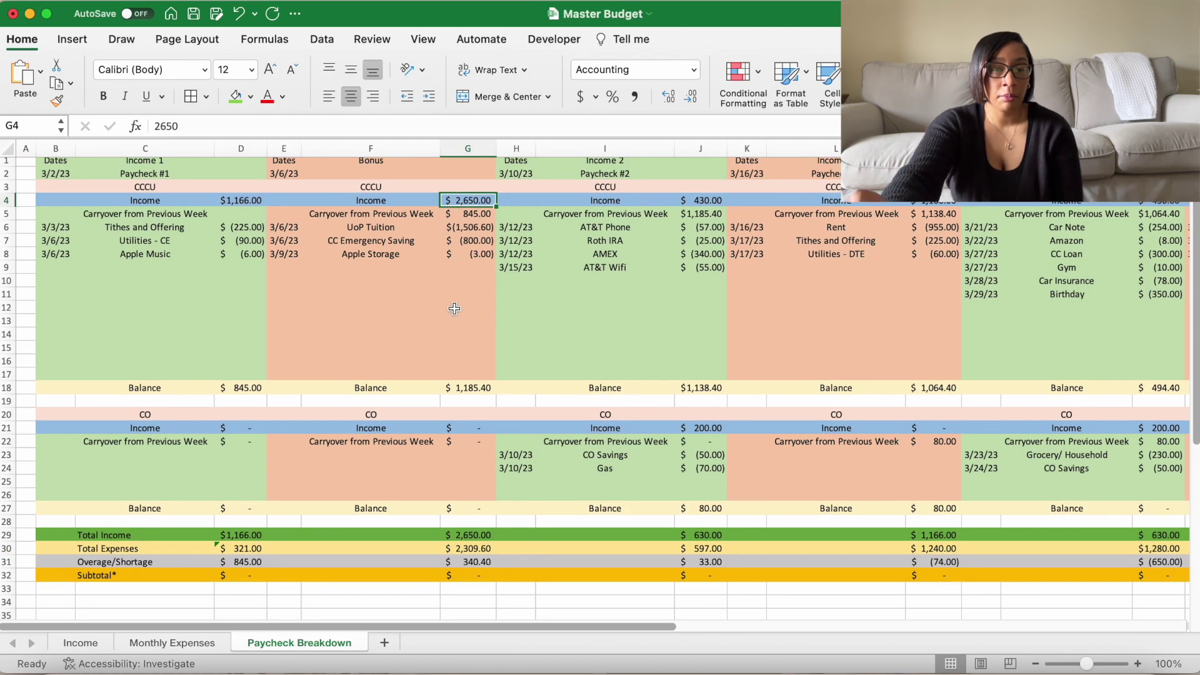
pyautogui.scroll(1, 455, 309)
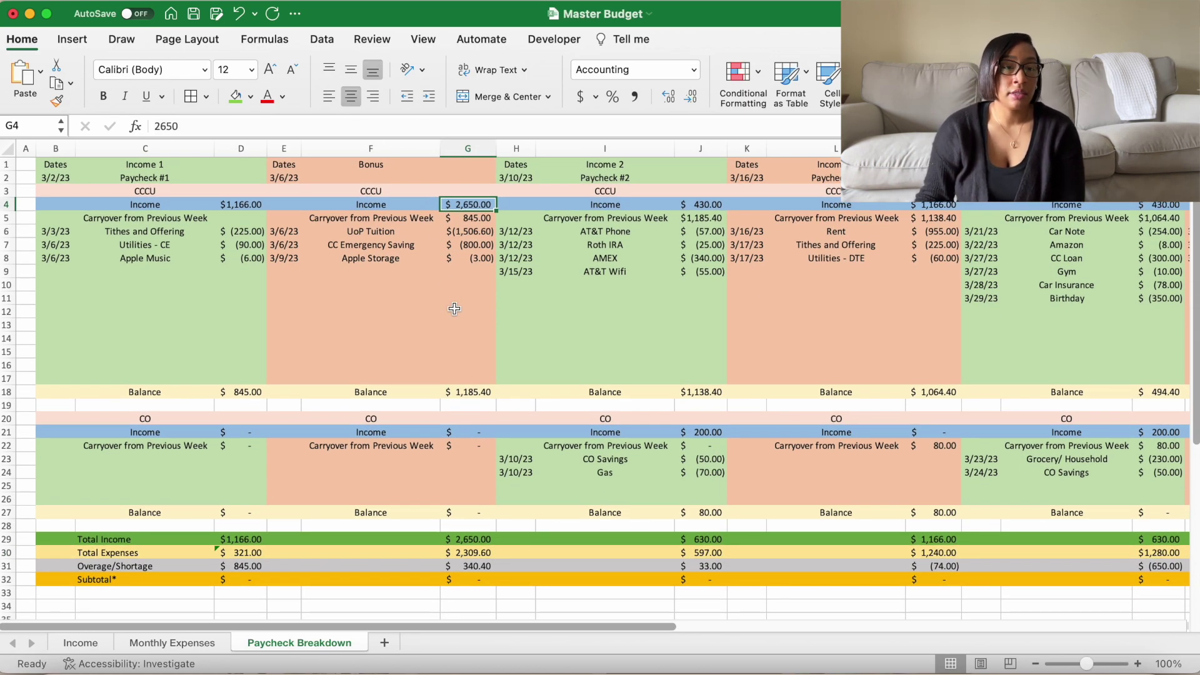